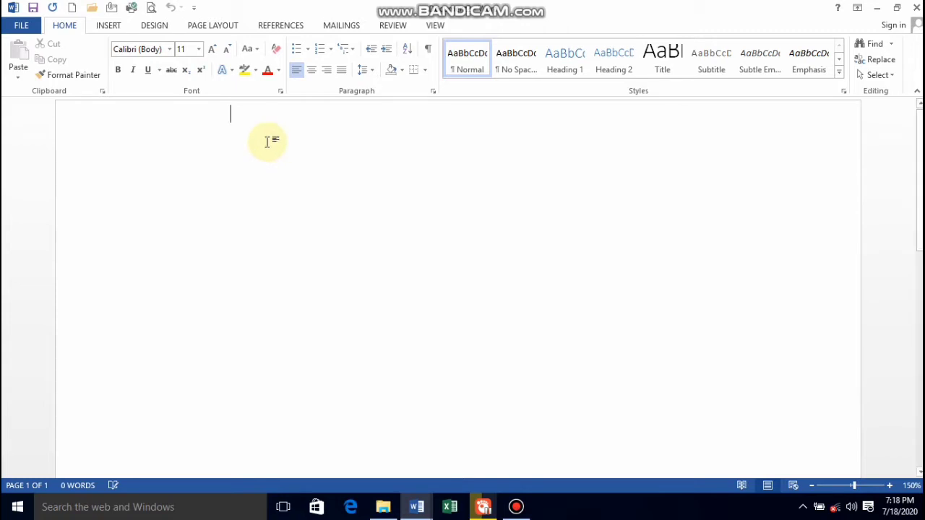
click(309, 50)
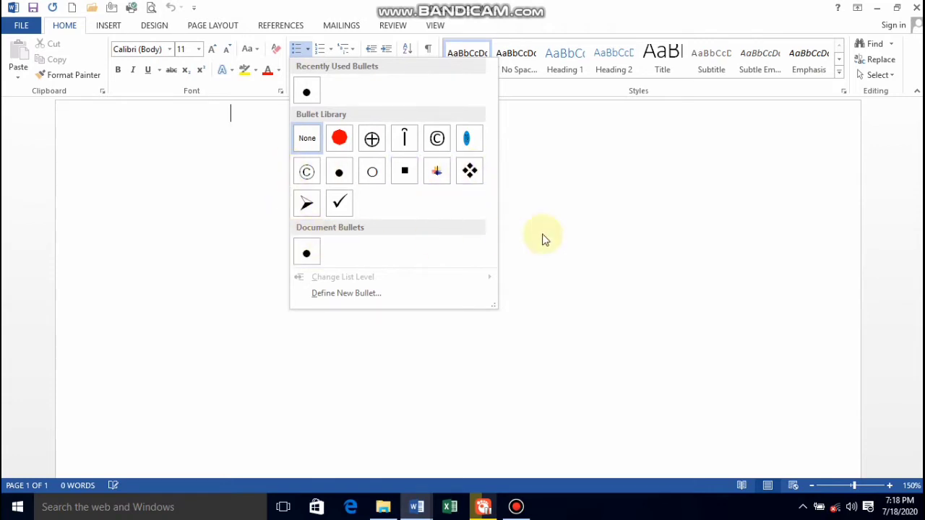
click(563, 200)
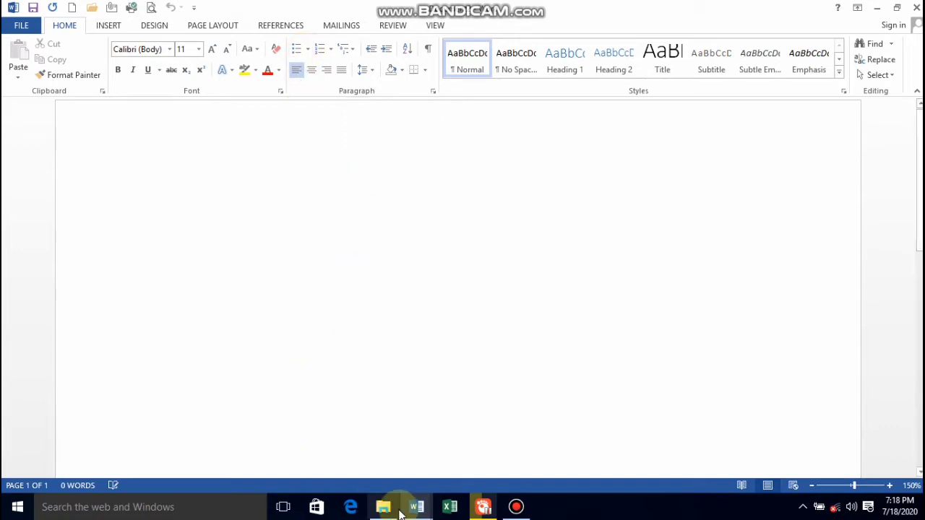
Switch to Document1 and select all of its paragraphs, from "Video provides" to "even on another device.".
mouse_move(416, 504)
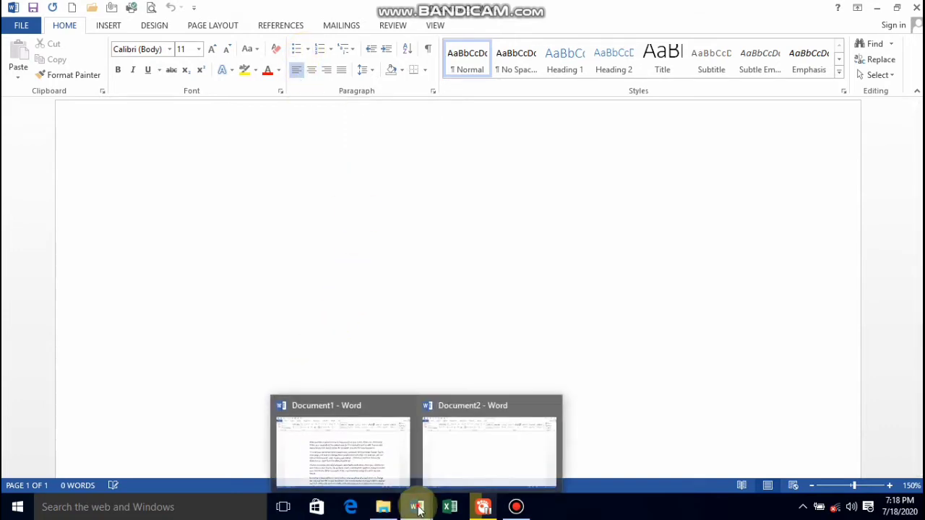
click(382, 457)
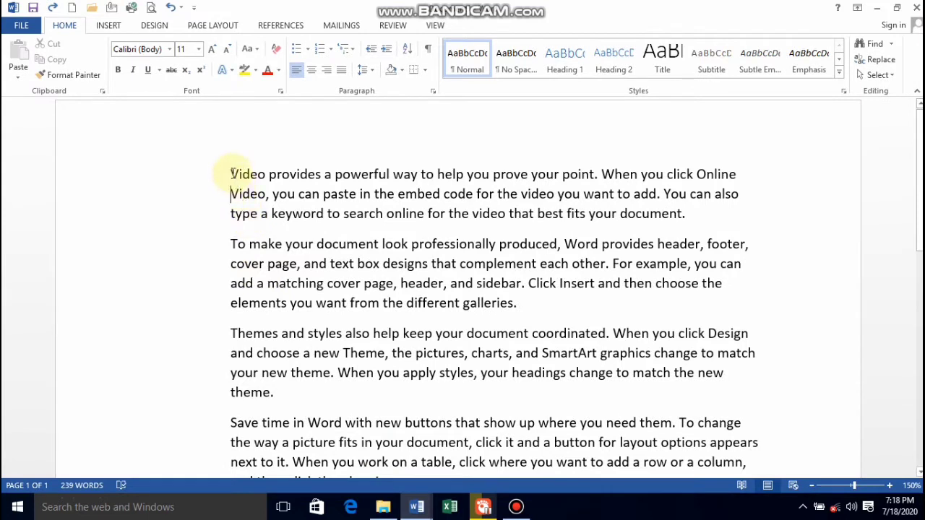
drag(231, 174, 722, 221)
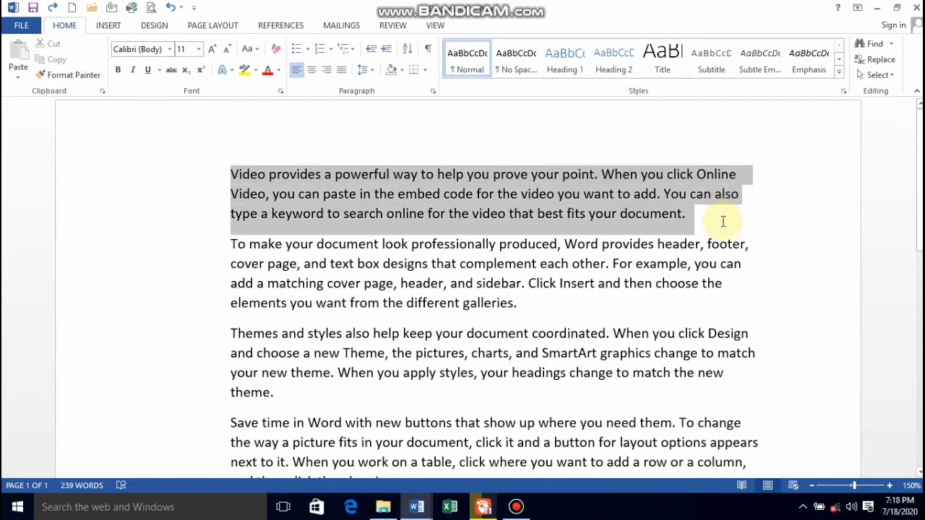
click(268, 243)
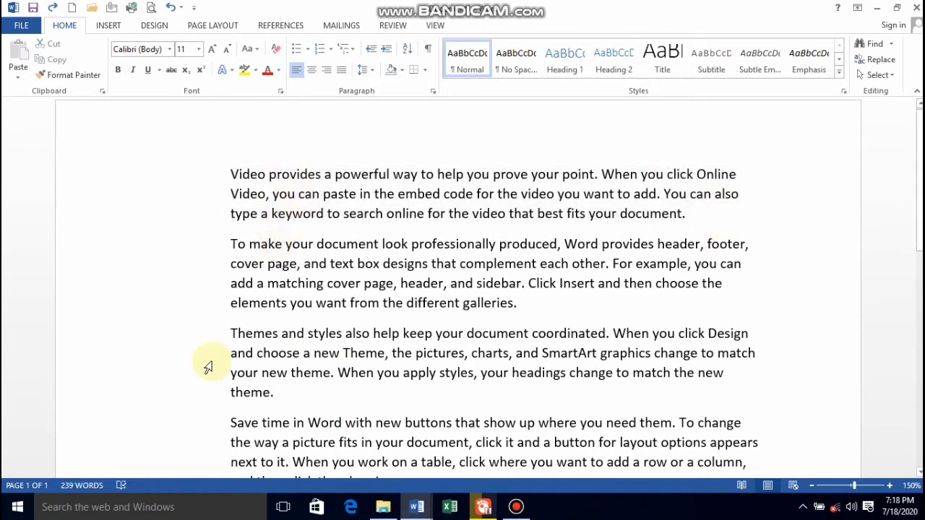
scroll(210, 365, down, 3)
scroll(206, 357, up, 2)
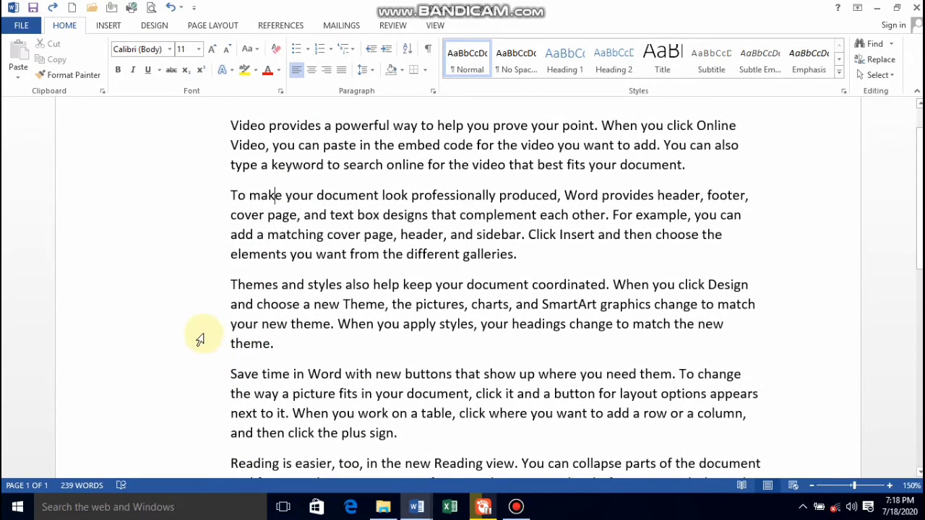
drag(229, 124, 625, 436)
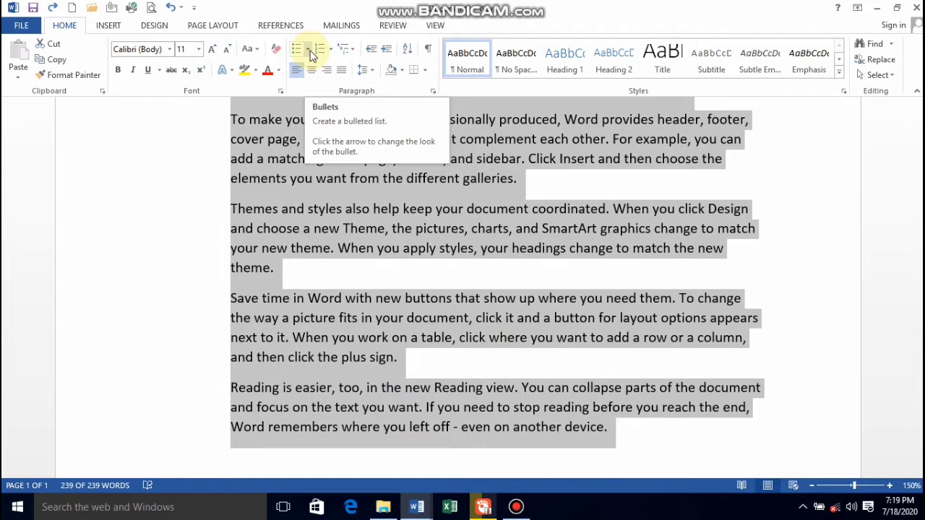
Start defining a new bullet for the selected paragraphs, using the heart character (code 169) from the Symbol font.
click(309, 49)
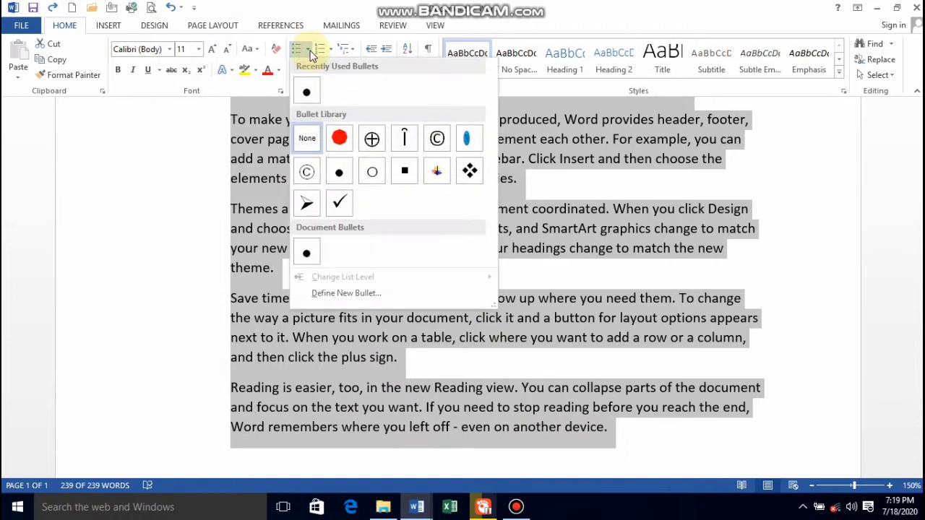
click(348, 294)
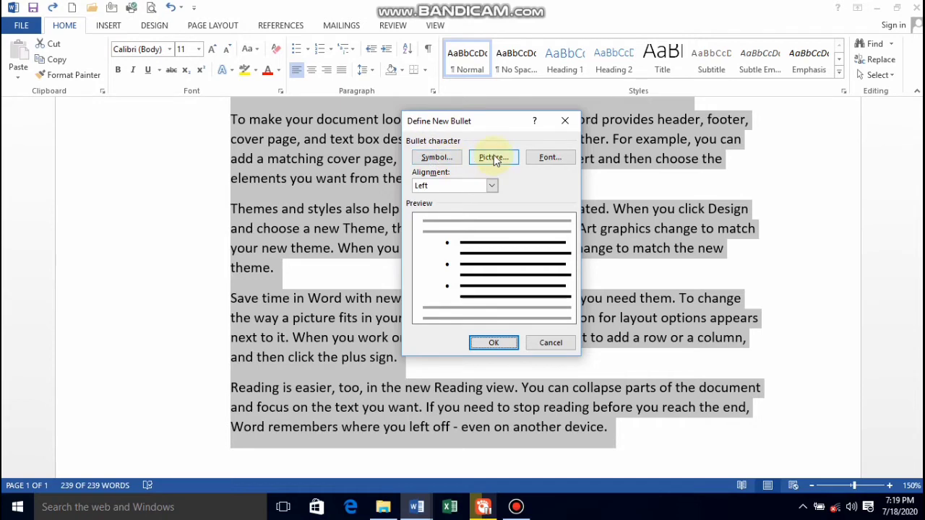
click(439, 158)
click(438, 156)
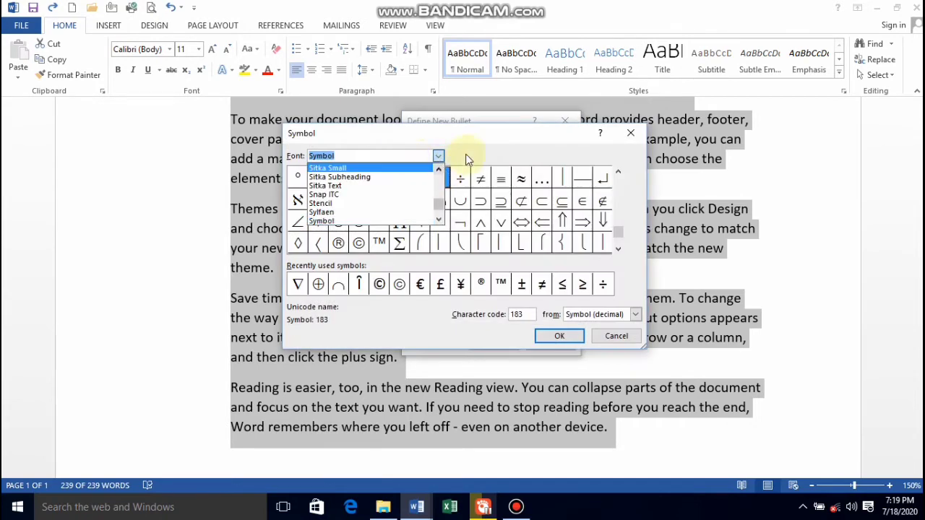
click(481, 142)
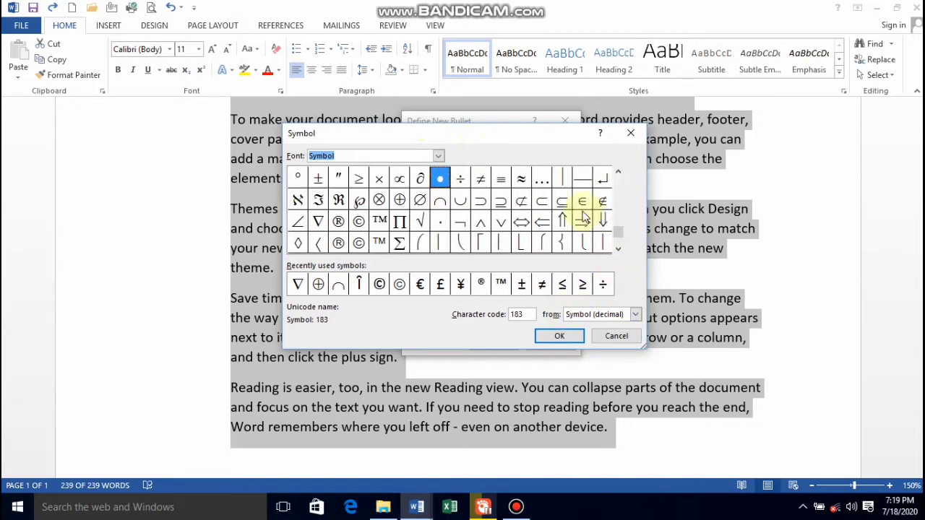
drag(620, 236, 618, 182)
click(619, 250)
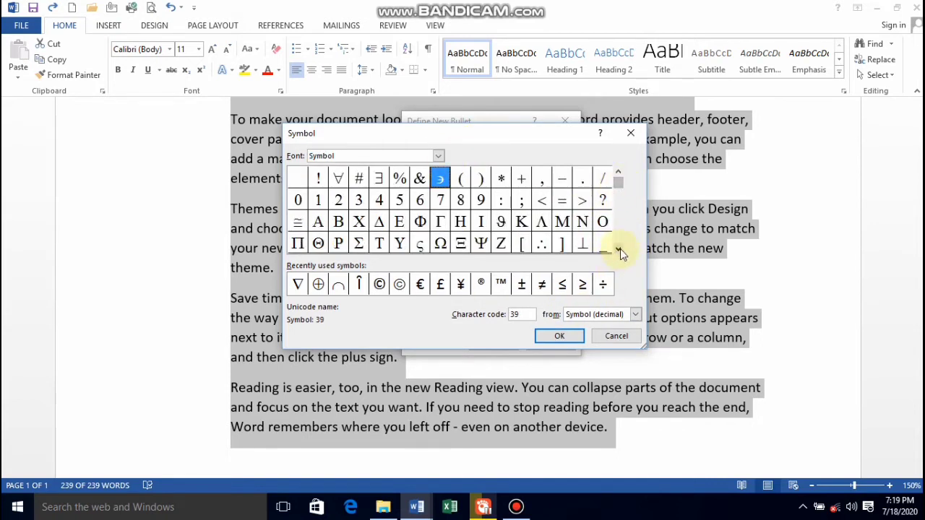
click(620, 249)
click(619, 250)
click(619, 249)
click(620, 250)
click(620, 249)
click(620, 249)
click(620, 249)
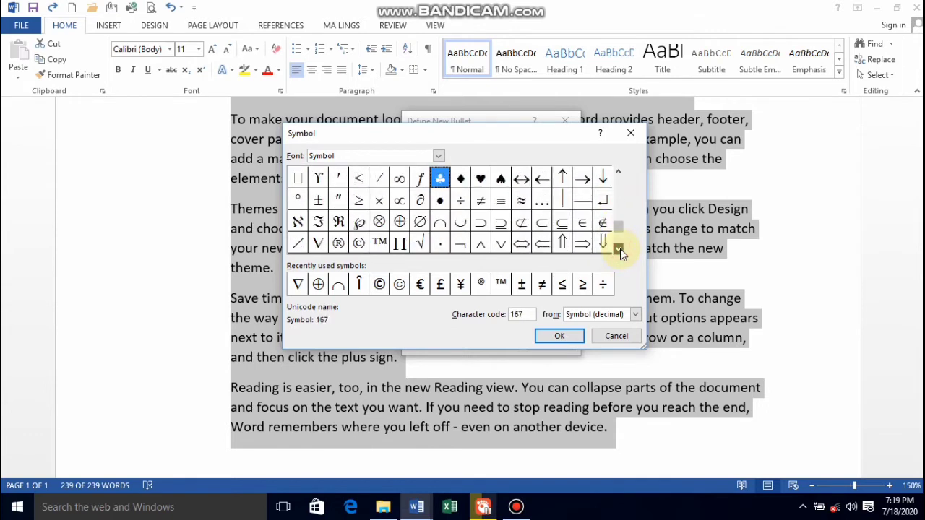
click(620, 250)
click(620, 249)
drag(621, 235, 622, 210)
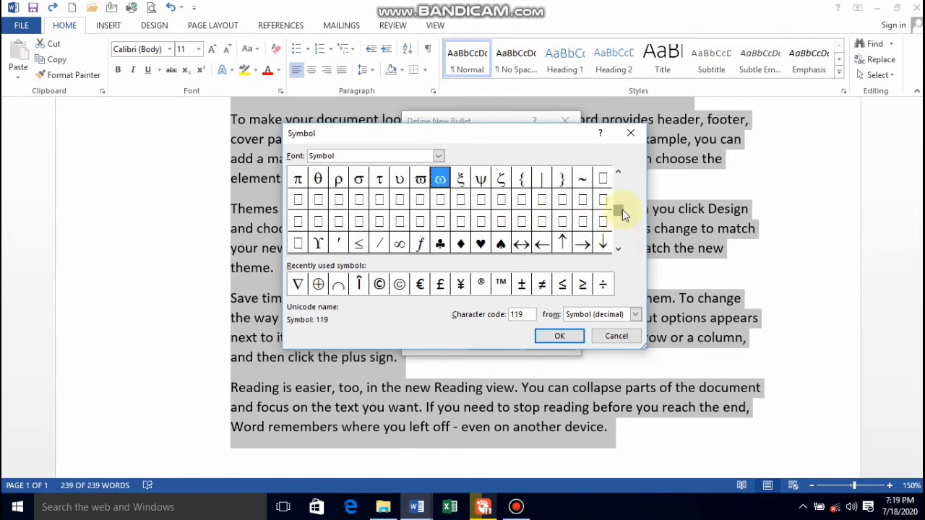
click(482, 244)
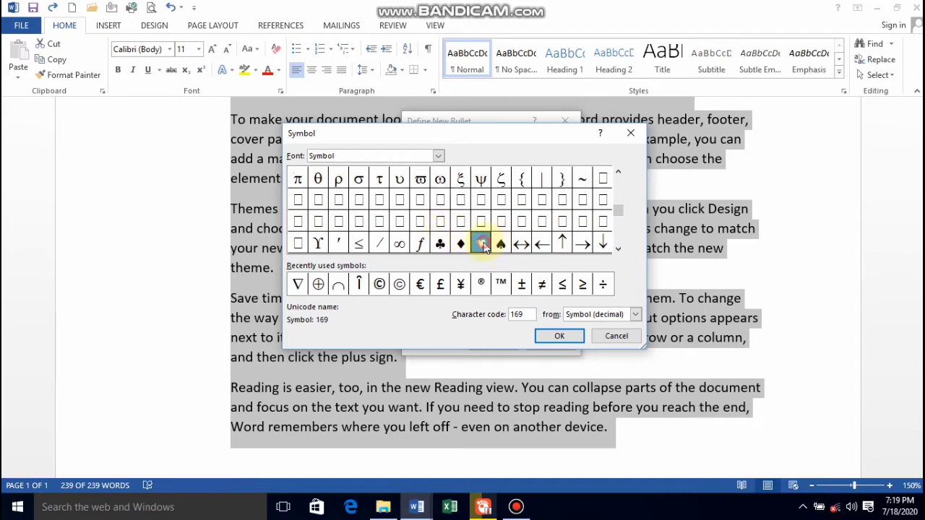
click(567, 336)
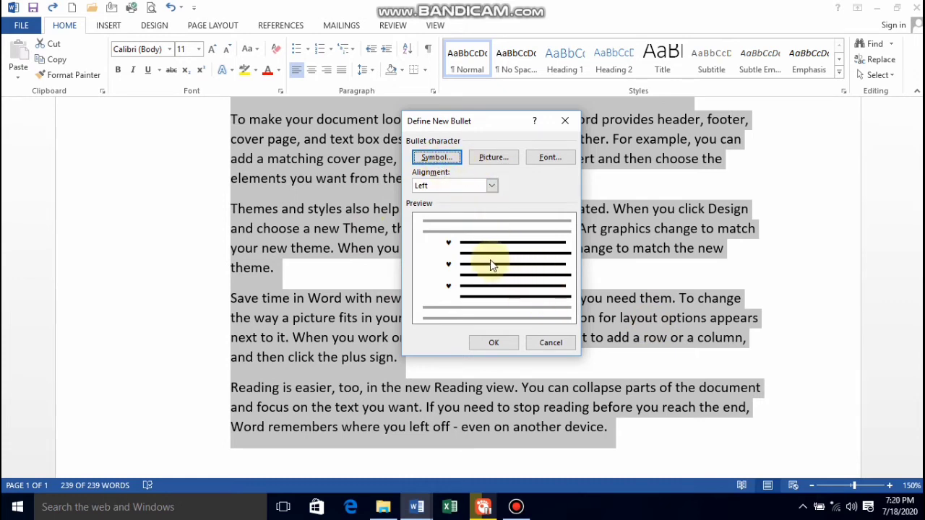
Set the font style of the new heart bullet to Bold Italic.
click(550, 158)
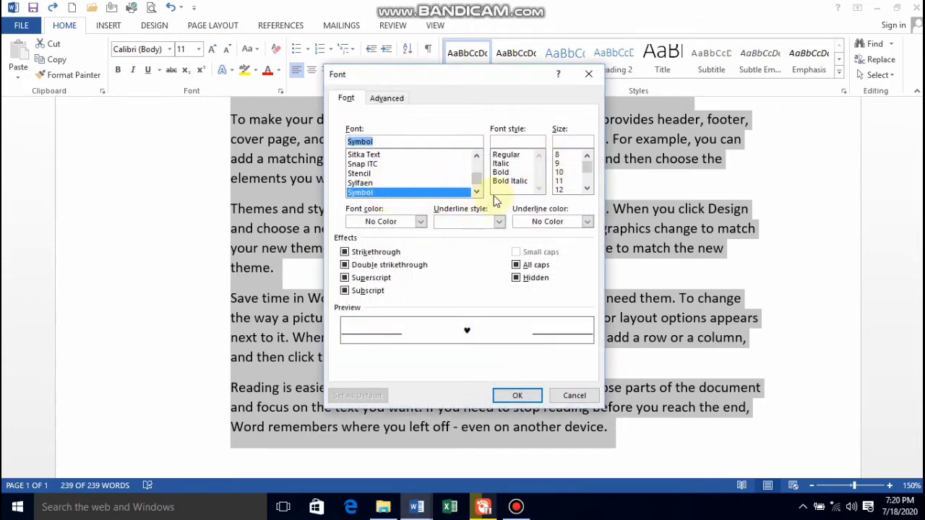
click(506, 154)
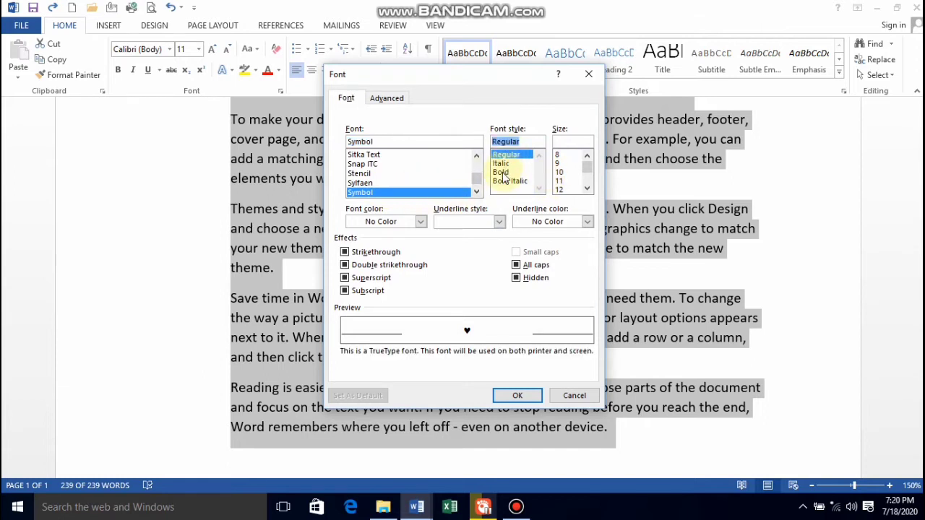
click(501, 172)
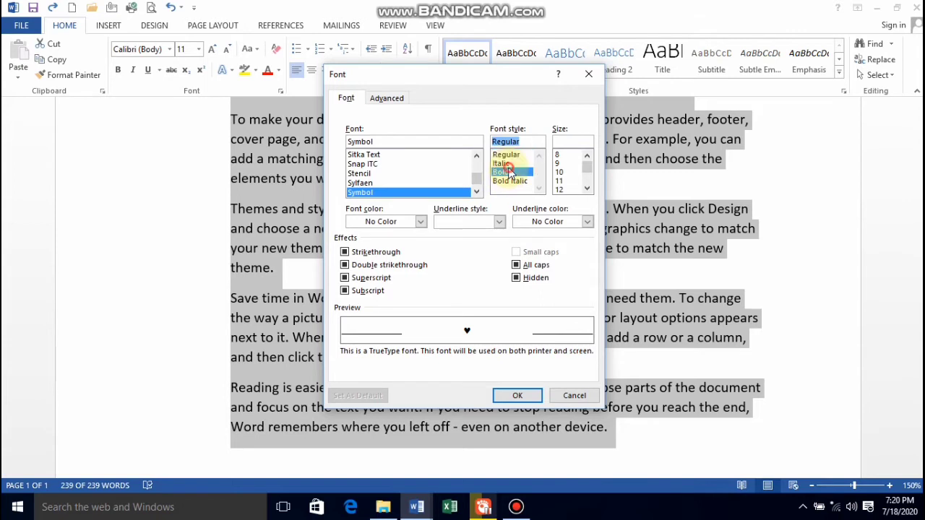
click(506, 164)
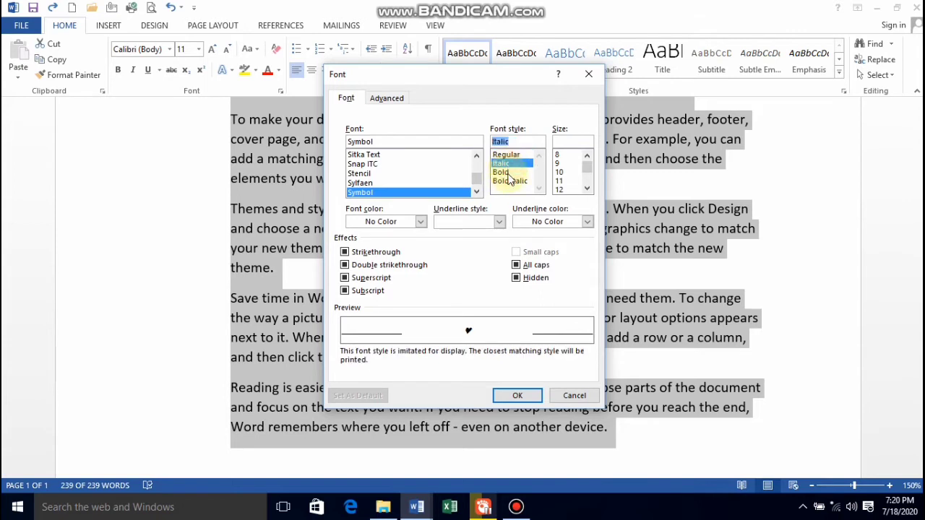
click(508, 182)
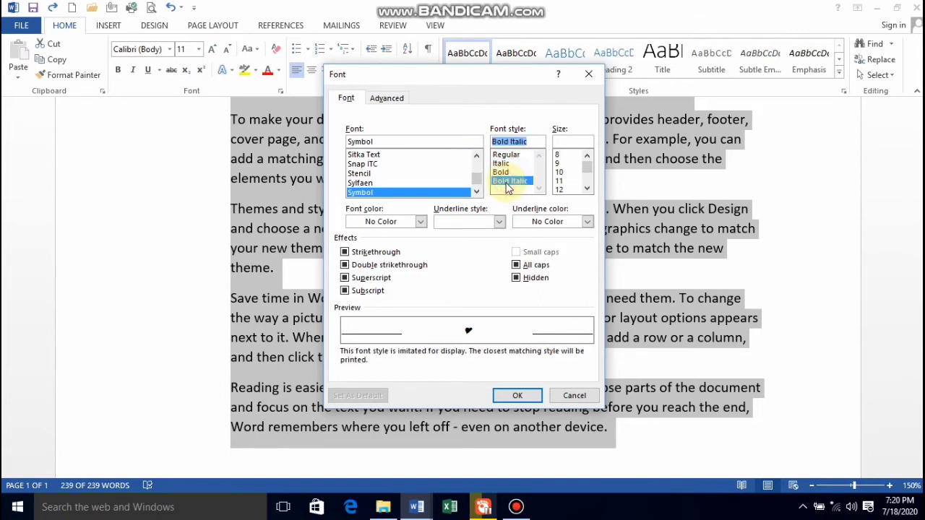
Set the font size of the heart bullet to 20.
click(586, 190)
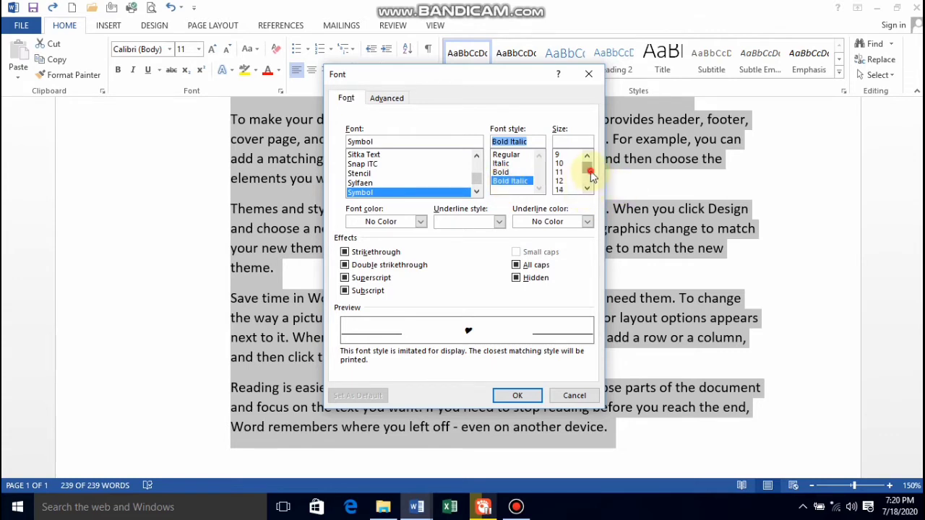
drag(590, 176, 590, 186)
click(564, 182)
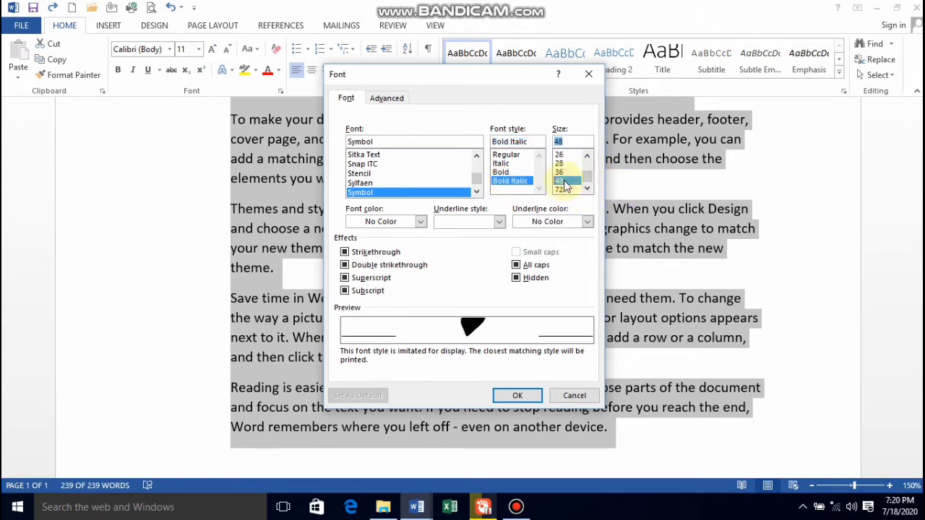
drag(586, 171, 590, 158)
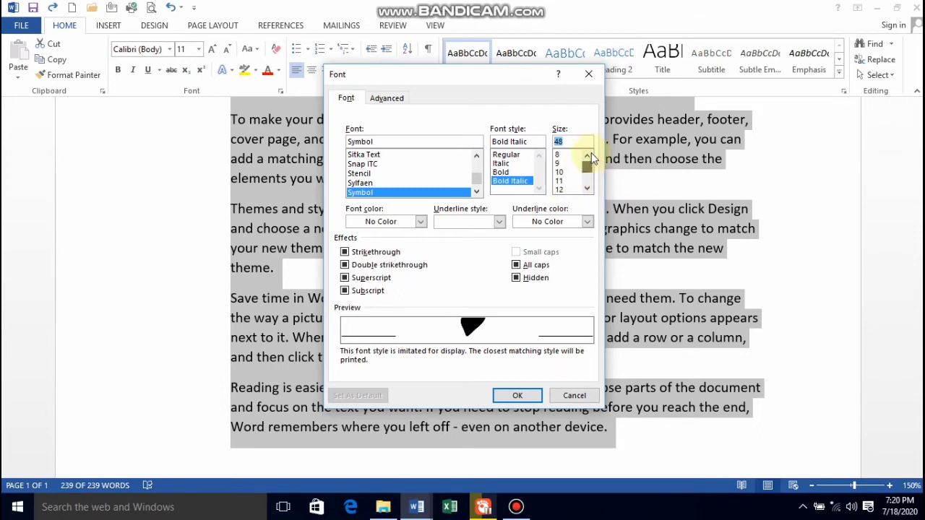
click(572, 163)
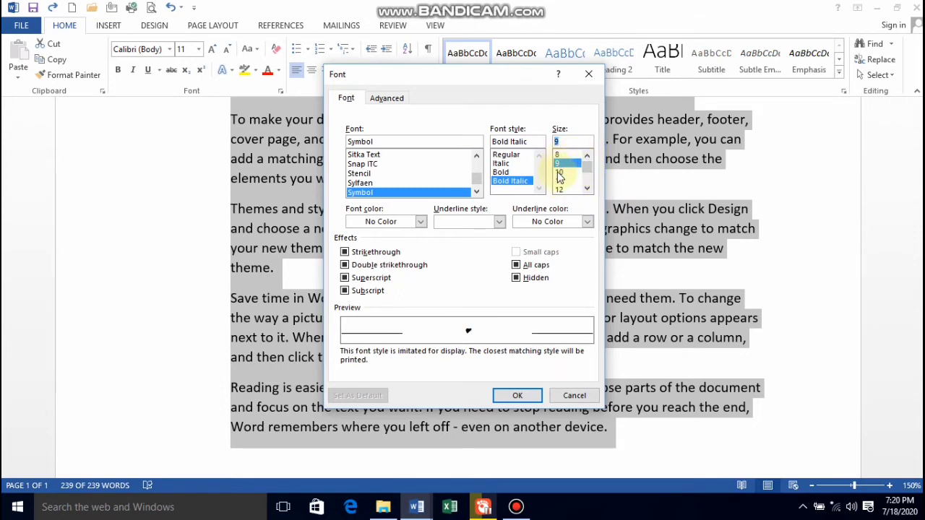
click(560, 173)
click(562, 189)
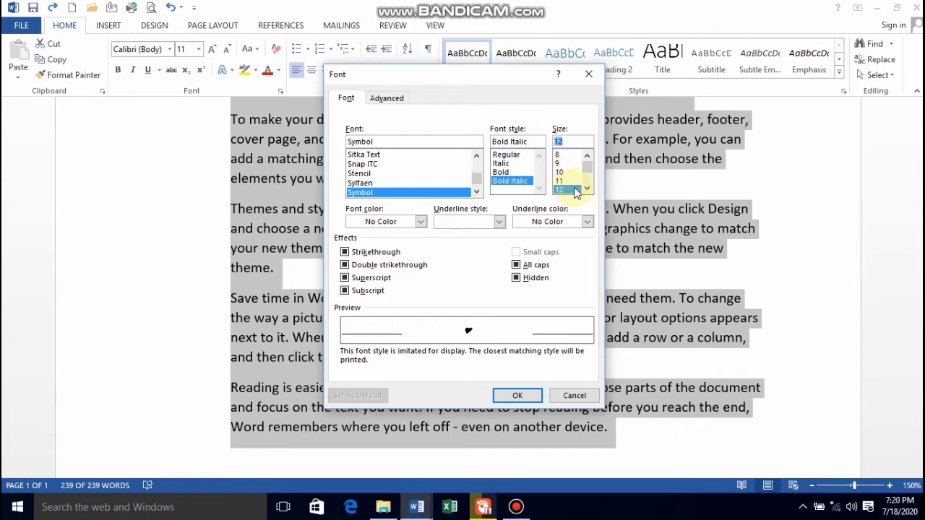
click(586, 190)
click(567, 191)
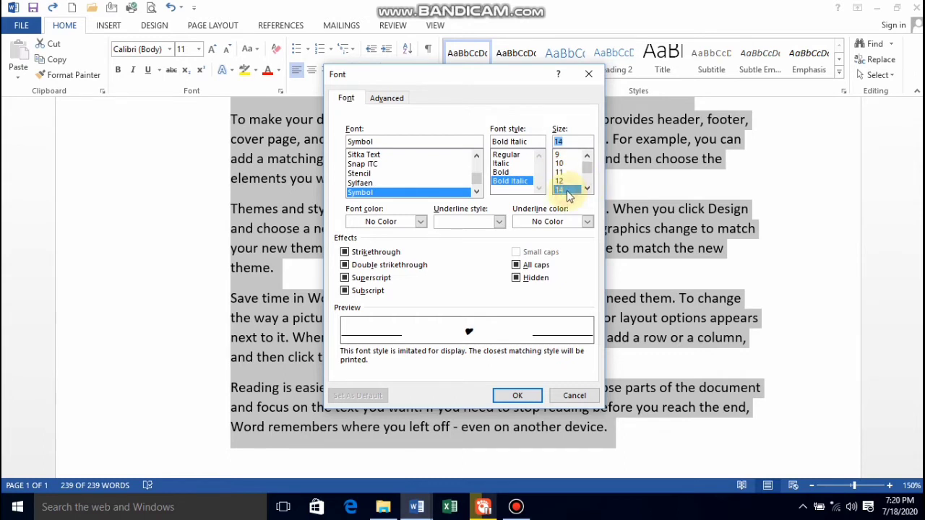
click(587, 191)
click(588, 191)
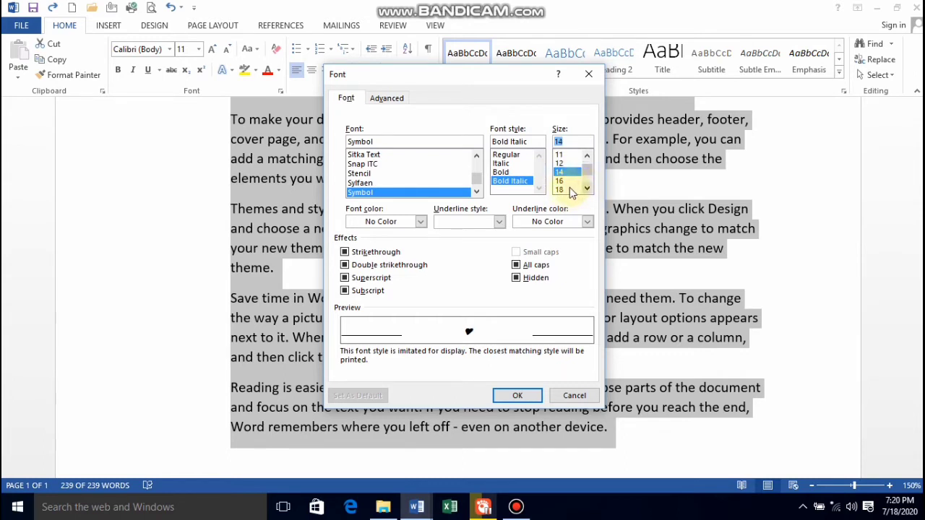
click(566, 191)
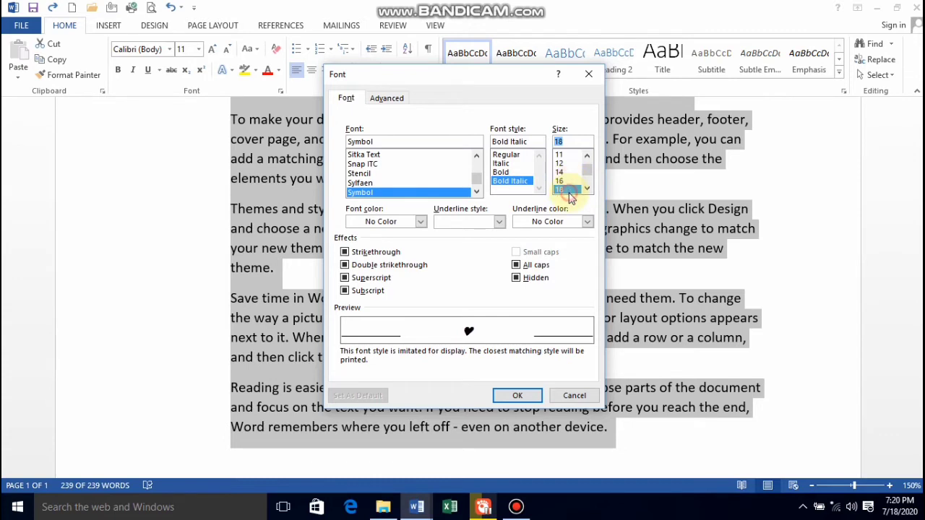
click(587, 190)
click(567, 189)
Set the heart bullet's font color to the standard red.
click(421, 222)
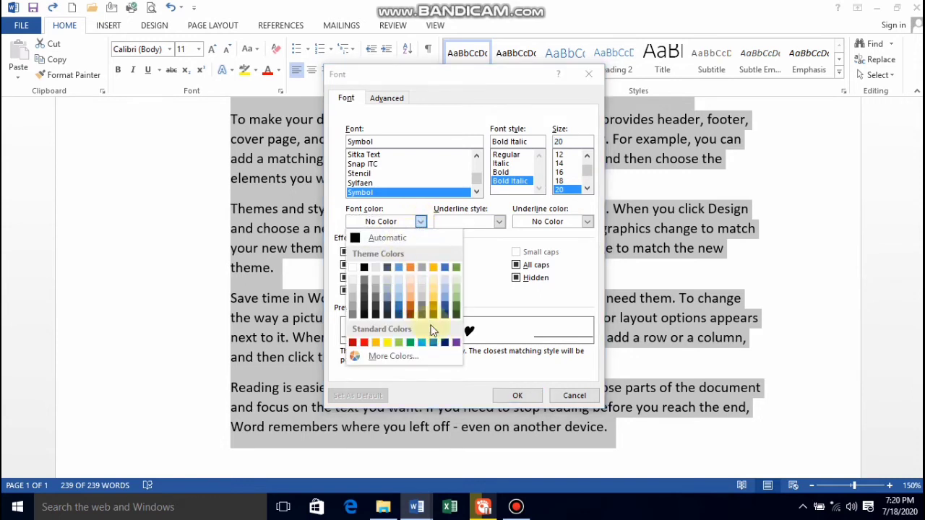
click(422, 343)
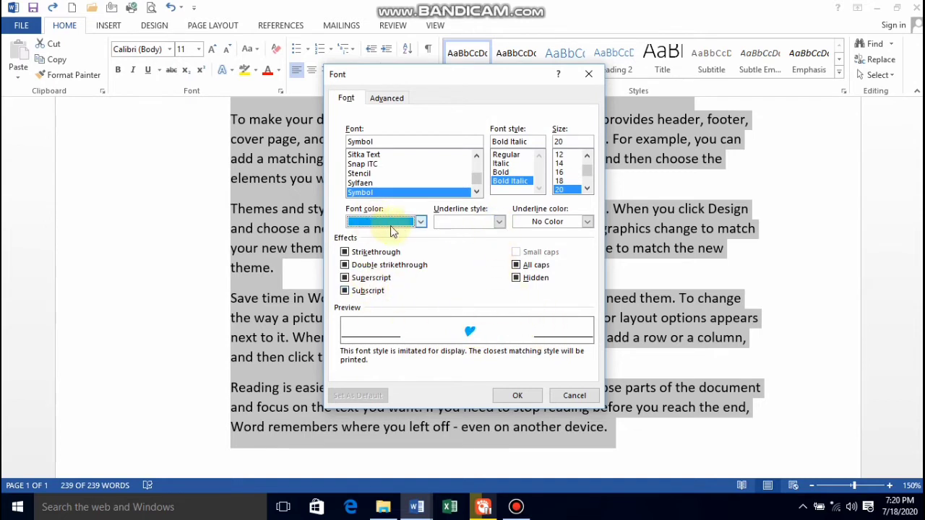
click(421, 221)
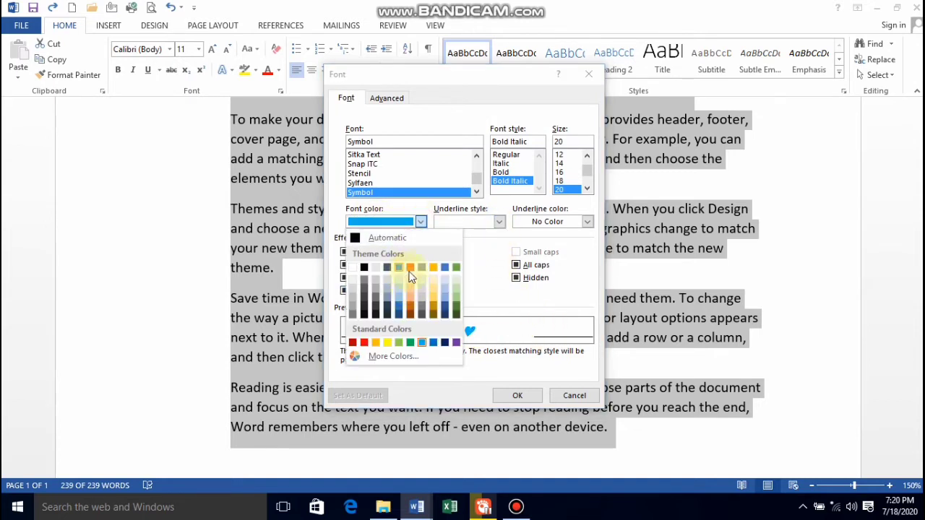
click(364, 342)
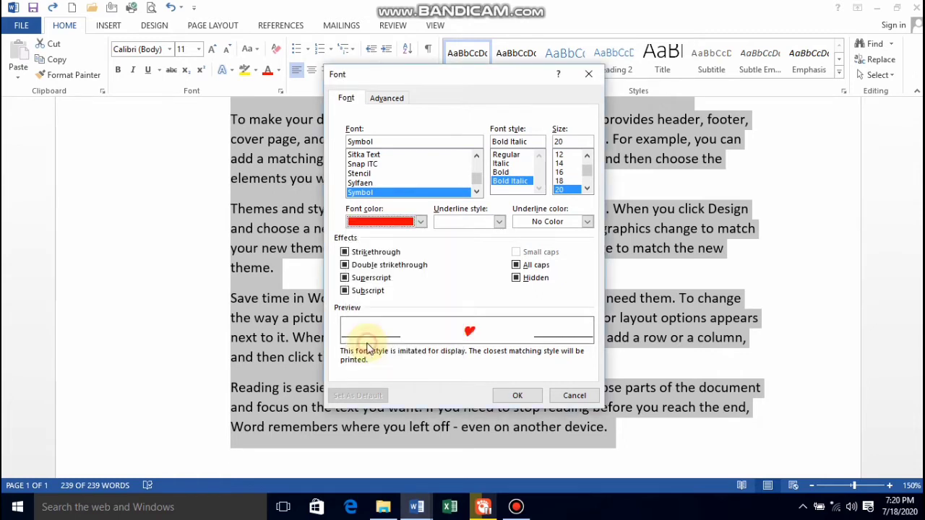
Give the heart bullet a heavy dotted underline and set the underline color to the standard yellow.
click(498, 222)
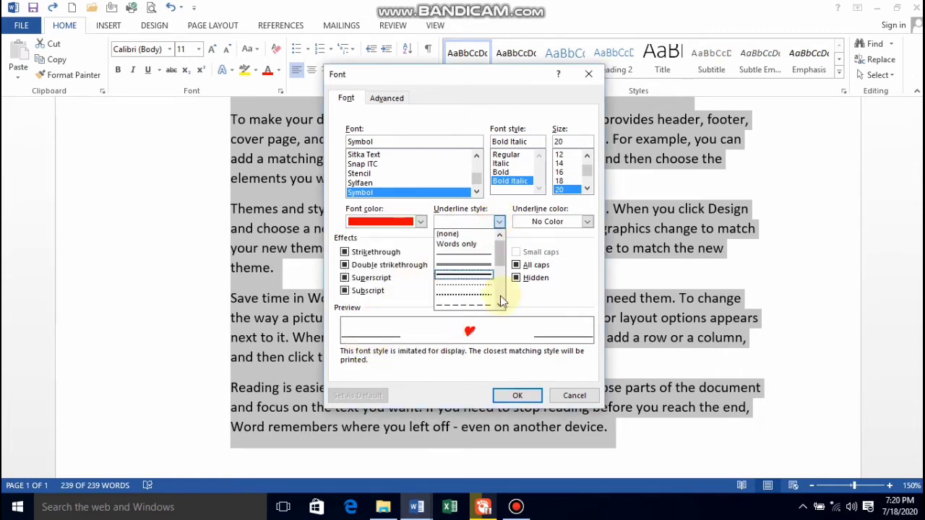
click(473, 295)
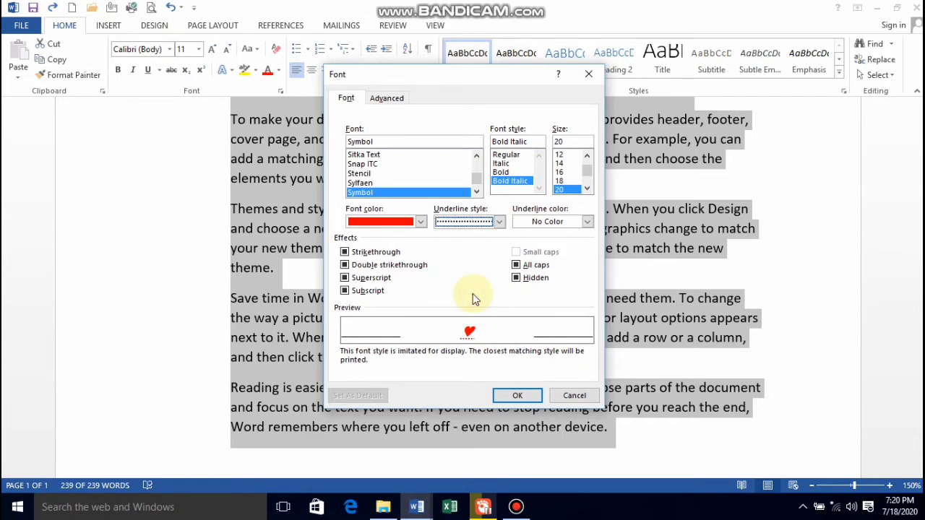
click(588, 222)
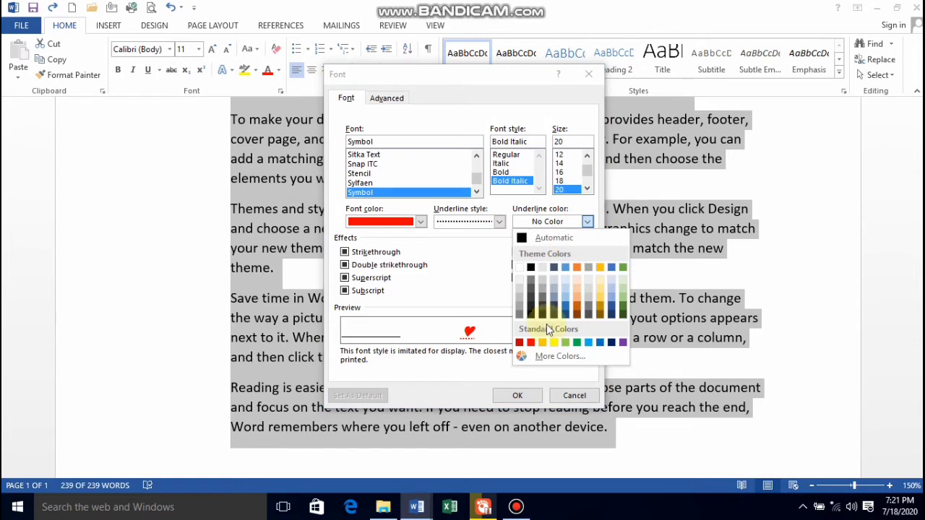
click(554, 342)
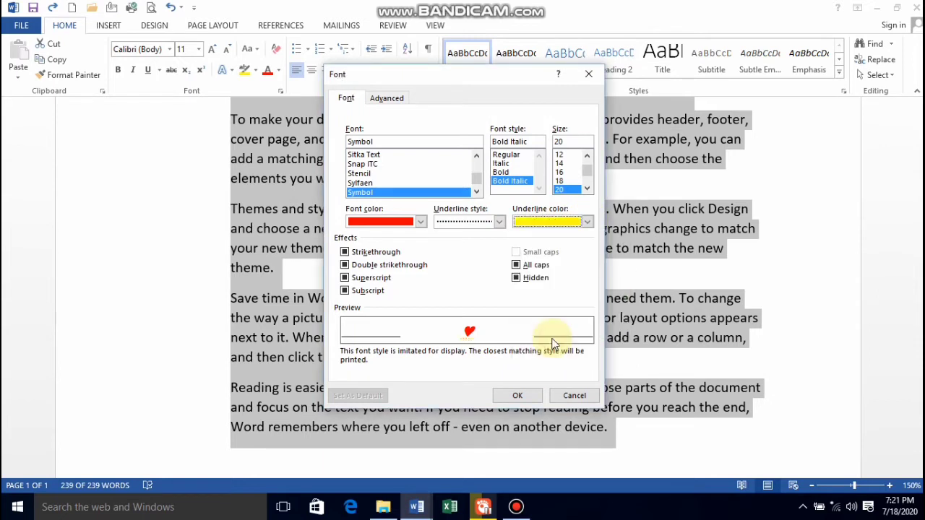
Change the bullet's underline color to the black theme color.
click(588, 221)
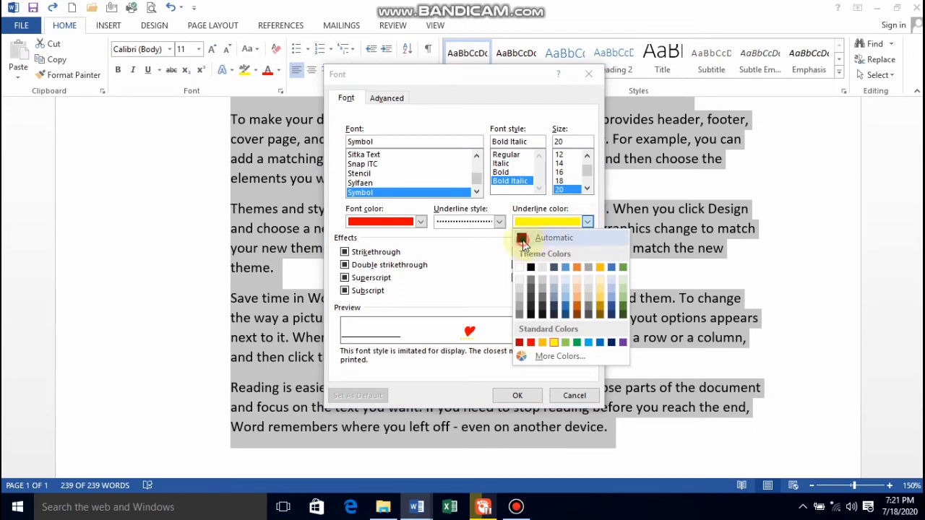
click(523, 241)
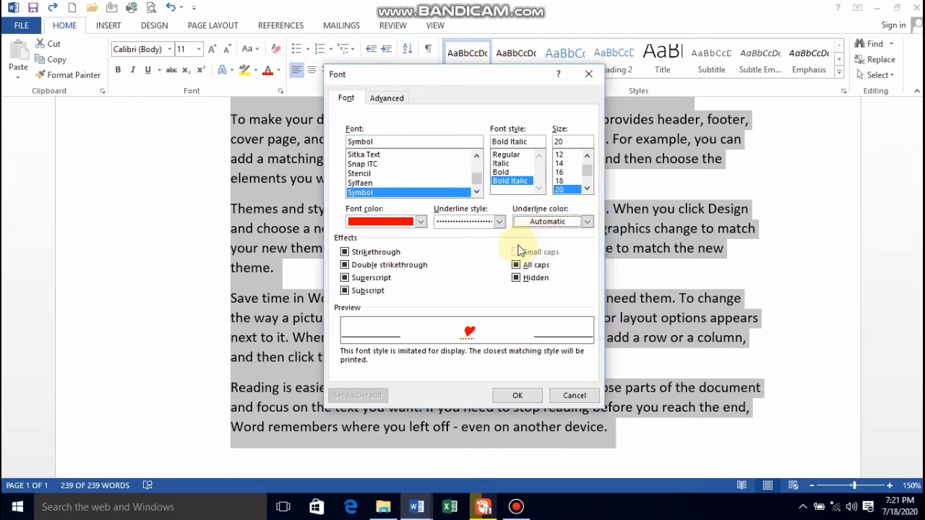
click(588, 221)
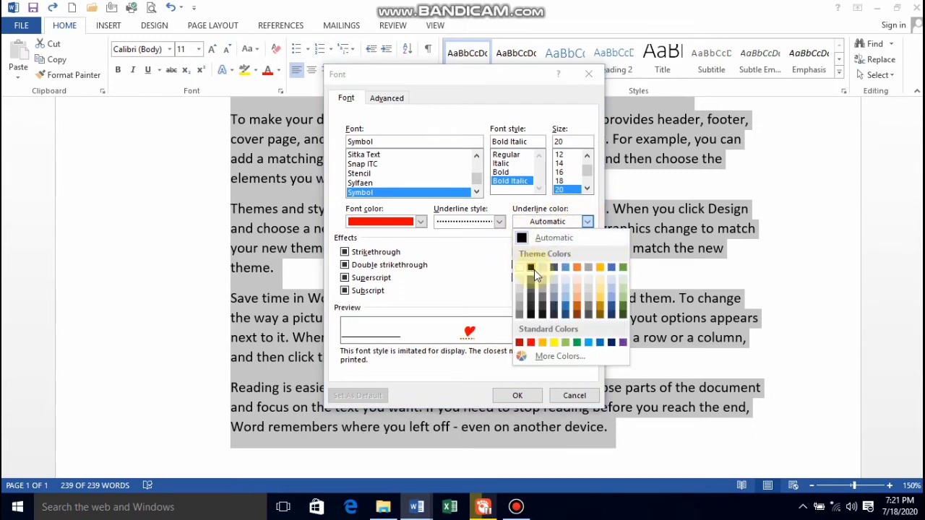
click(532, 268)
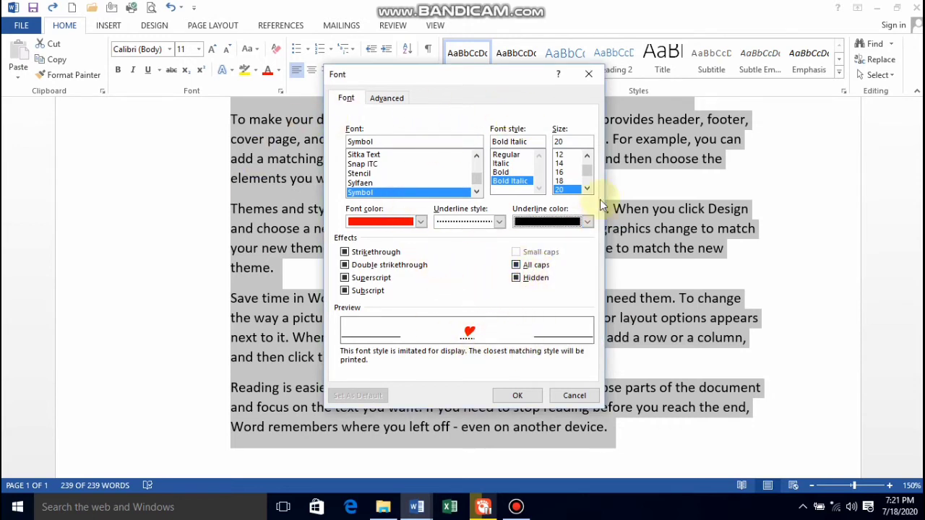
Set the bullet's font to "windings" and accept the font settings.
mouse_move(477, 179)
mouse_down()
mouse_move(488, 165)
mouse_move(478, 184)
mouse_move(479, 165)
mouse_move(480, 179)
mouse_up()
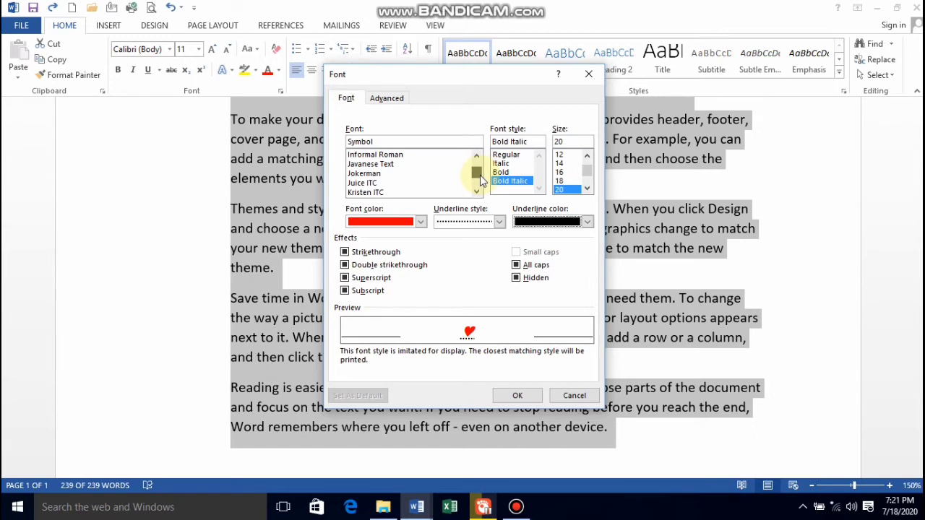
drag(480, 175, 477, 154)
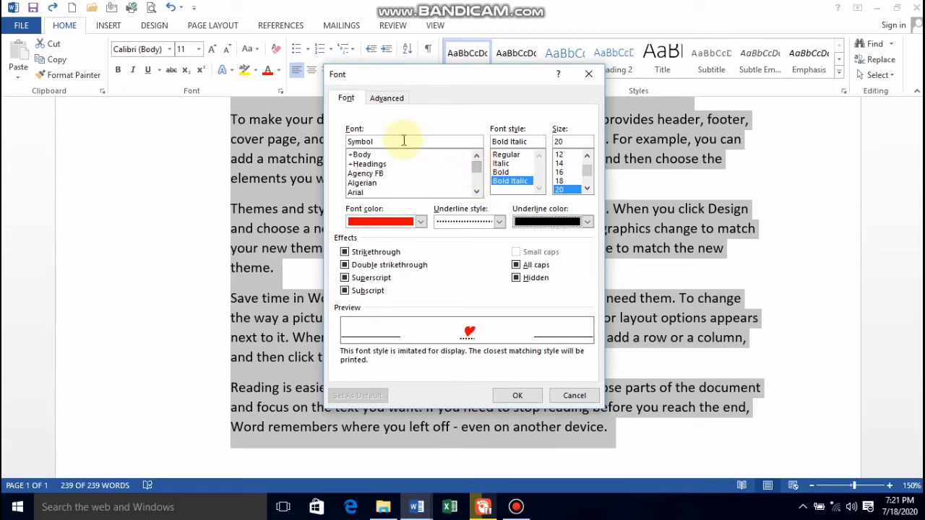
click(360, 155)
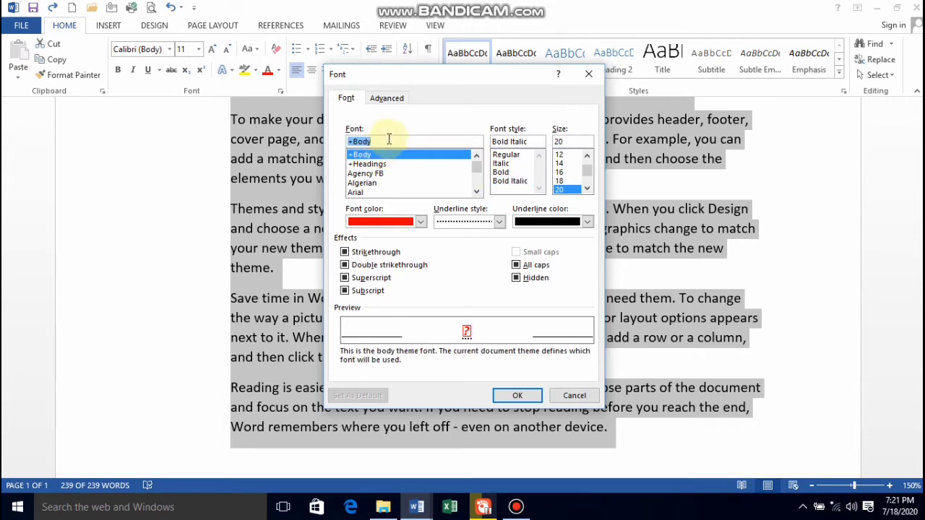
text(w)
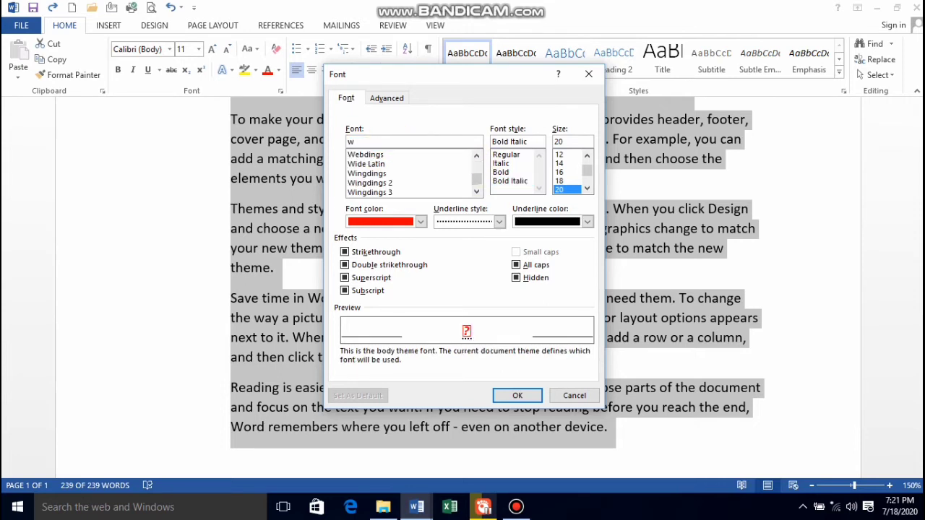
text(indings)
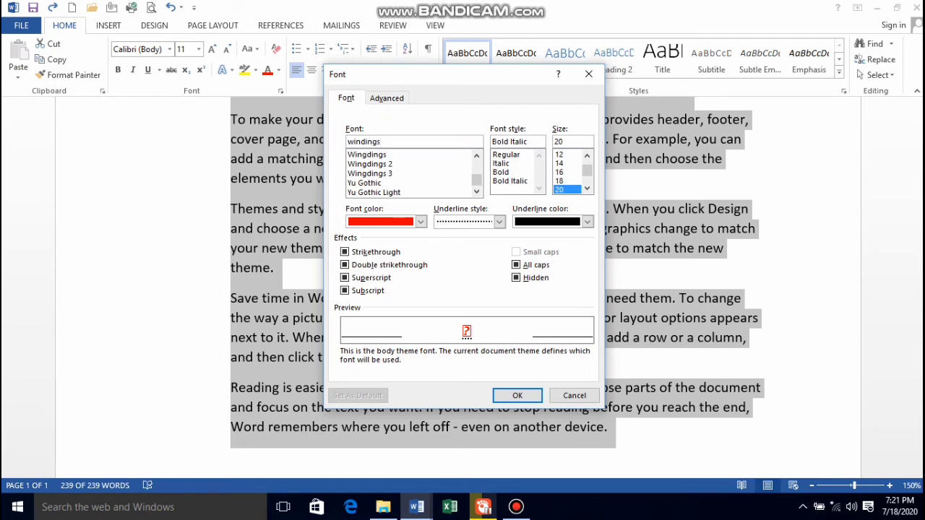
key(Return)
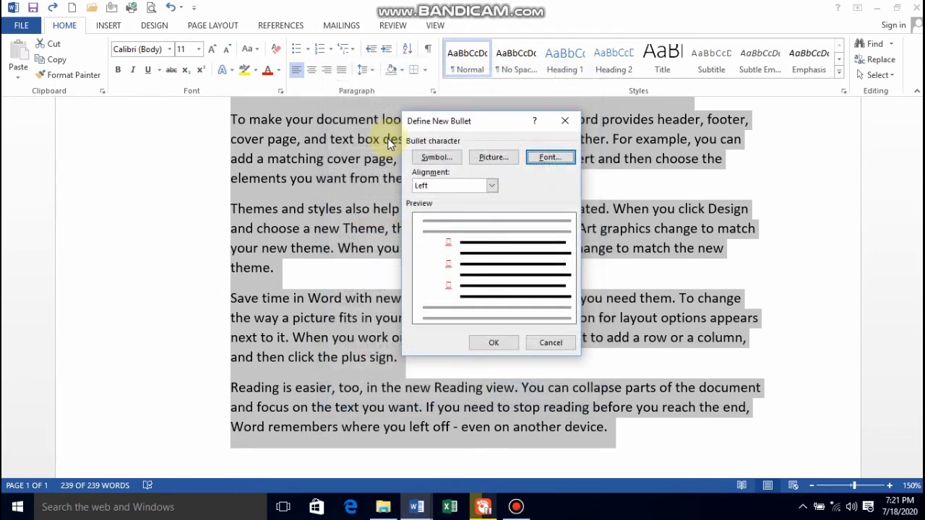
Reopen the bullet's font settings and try Bookman Old Style, Bookshelf Symbol 7, Bradley Hand ITC, Britannic Bold and Broadway.
click(554, 156)
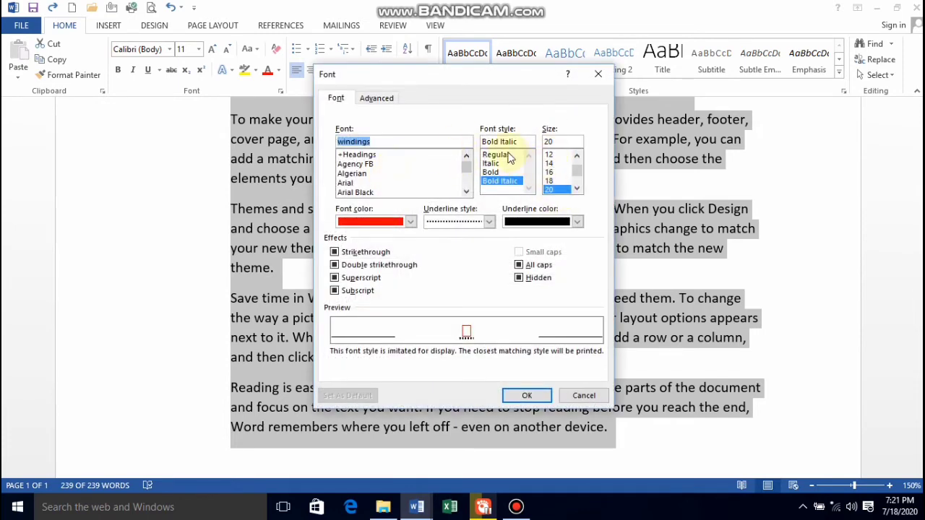
drag(469, 195, 468, 193)
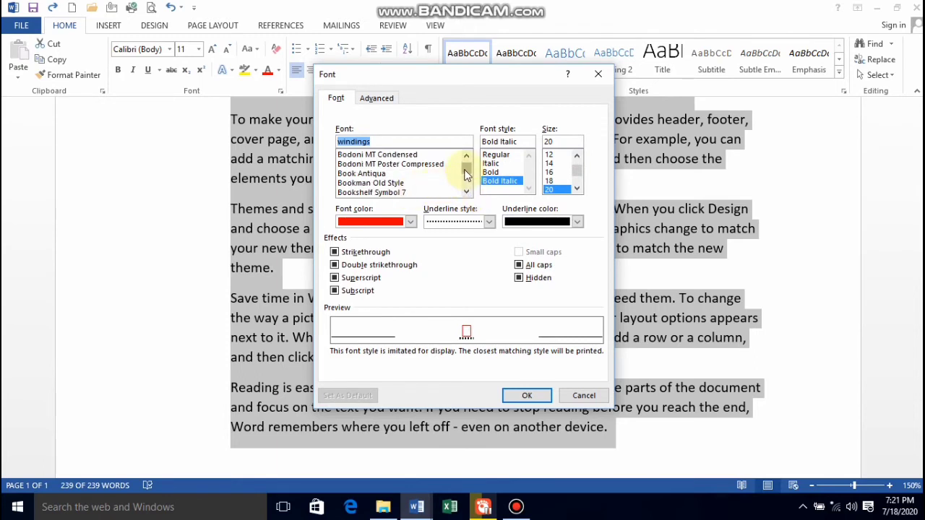
click(434, 164)
click(377, 183)
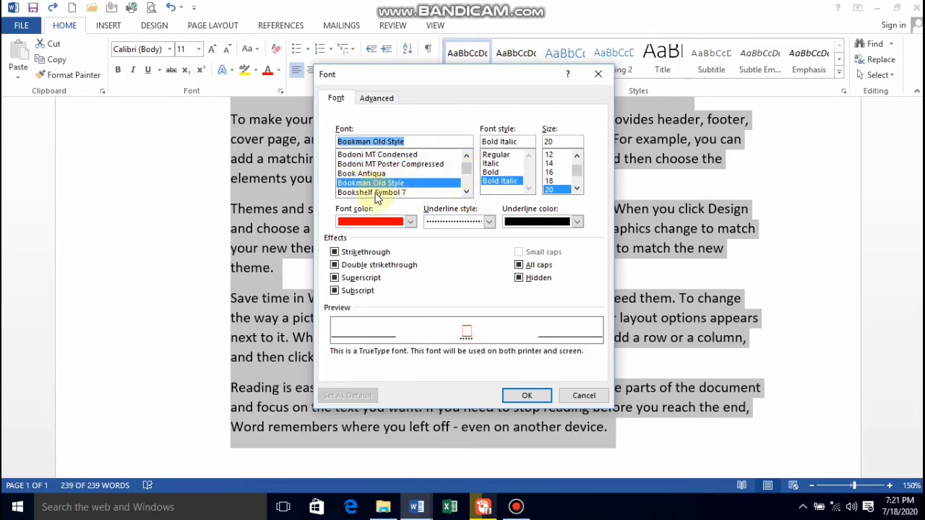
click(396, 193)
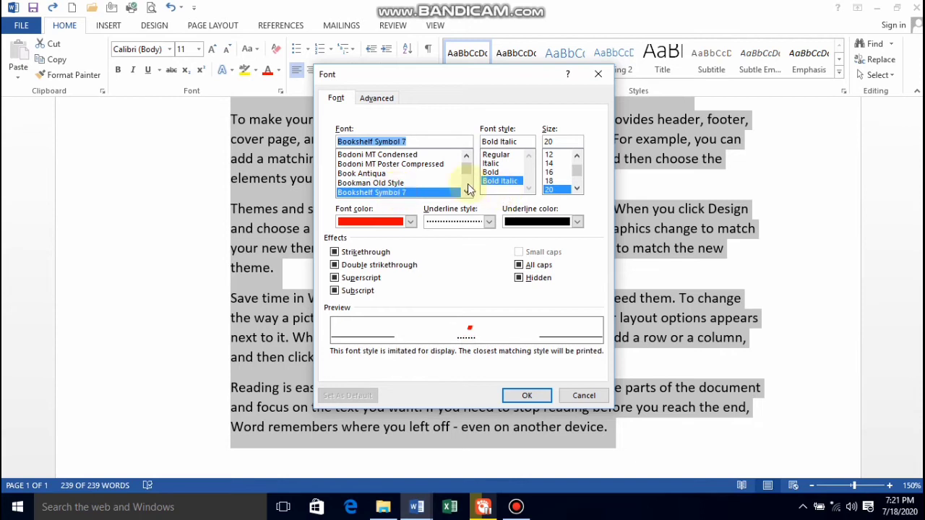
click(466, 192)
click(466, 192)
click(392, 183)
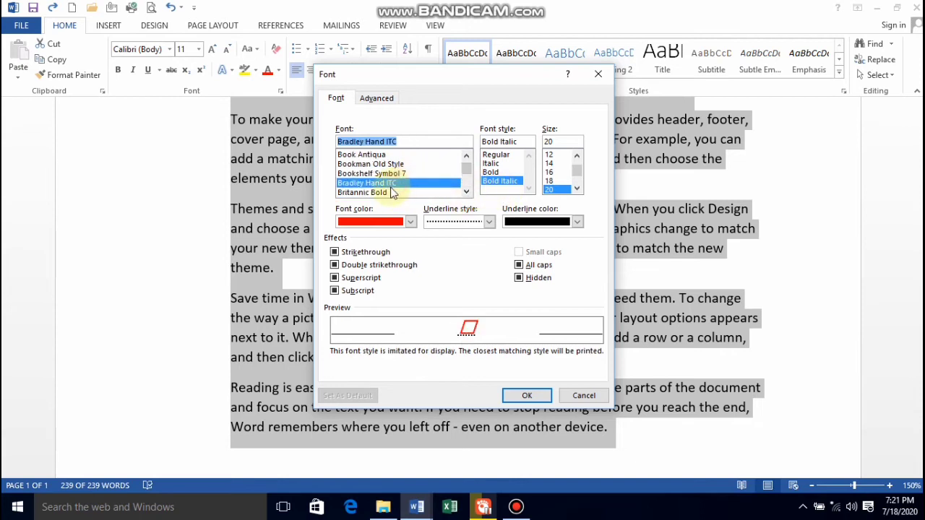
click(390, 193)
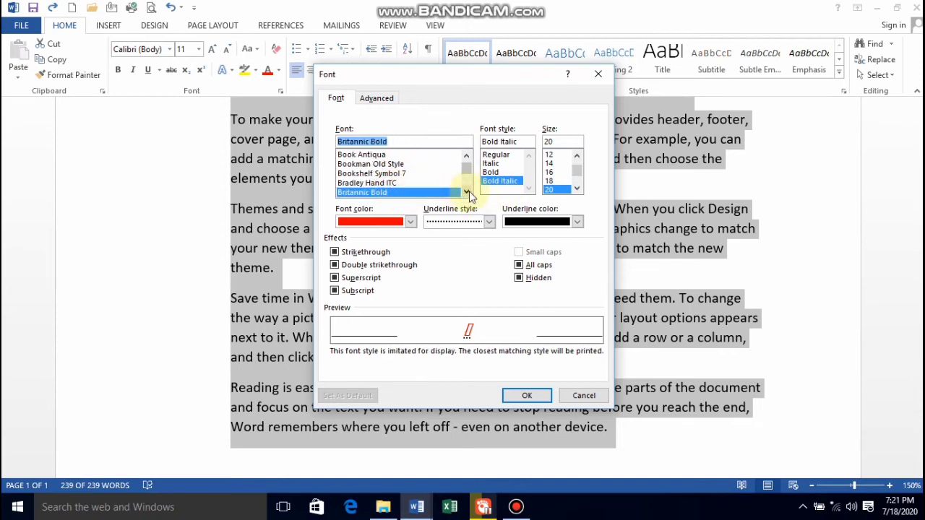
click(466, 191)
click(426, 193)
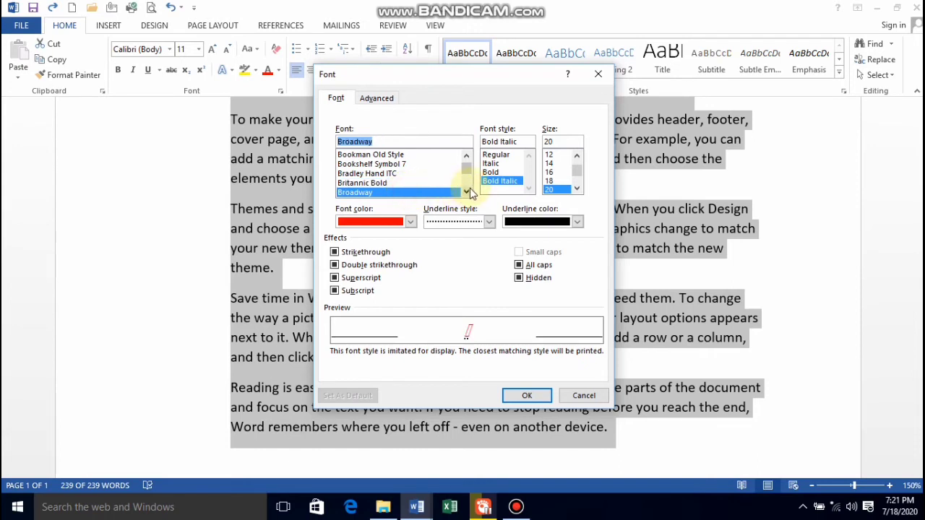
Set the bullet's font to Californian FB and apply the new bullet to the selected paragraphs.
click(465, 192)
scroll(466, 192, down, 2)
click(372, 184)
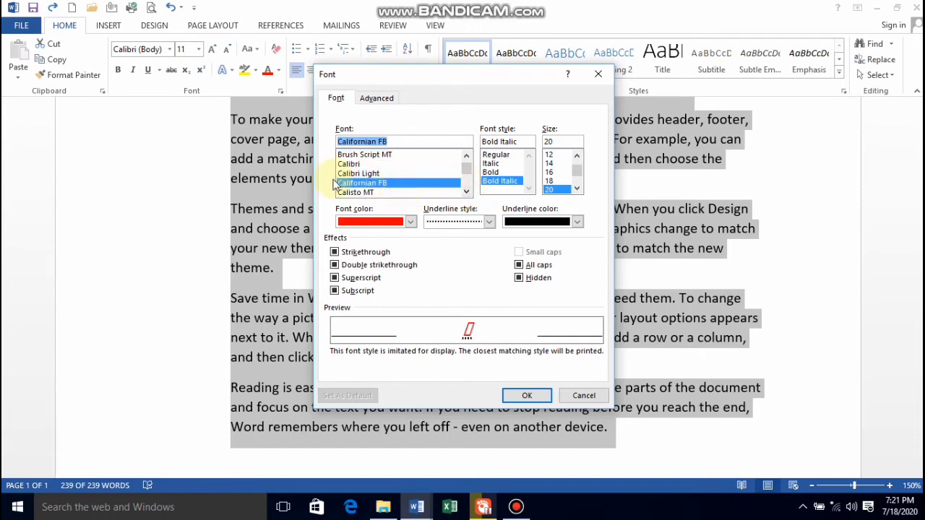
click(424, 165)
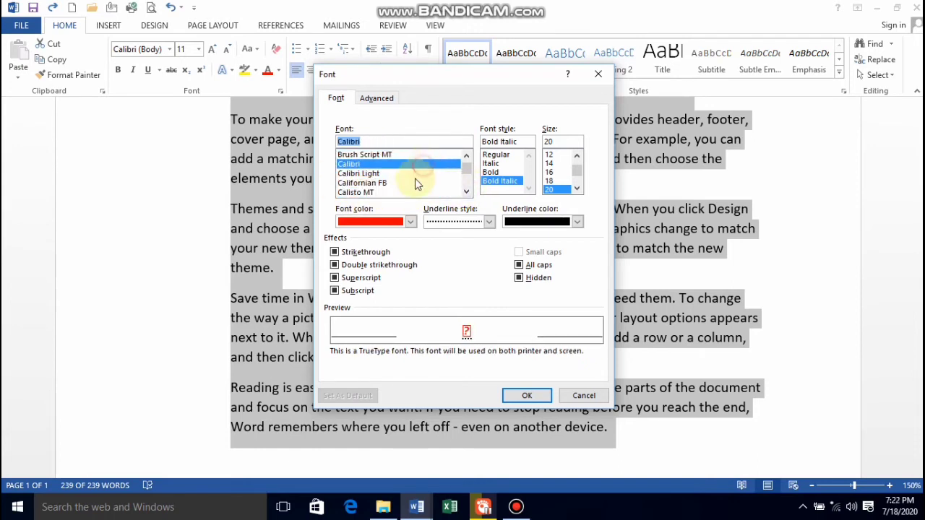
click(412, 186)
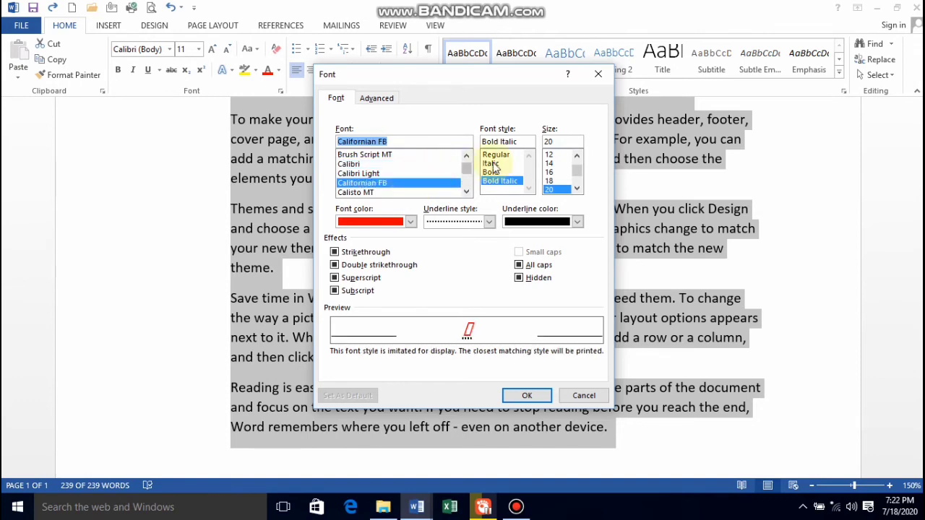
click(528, 396)
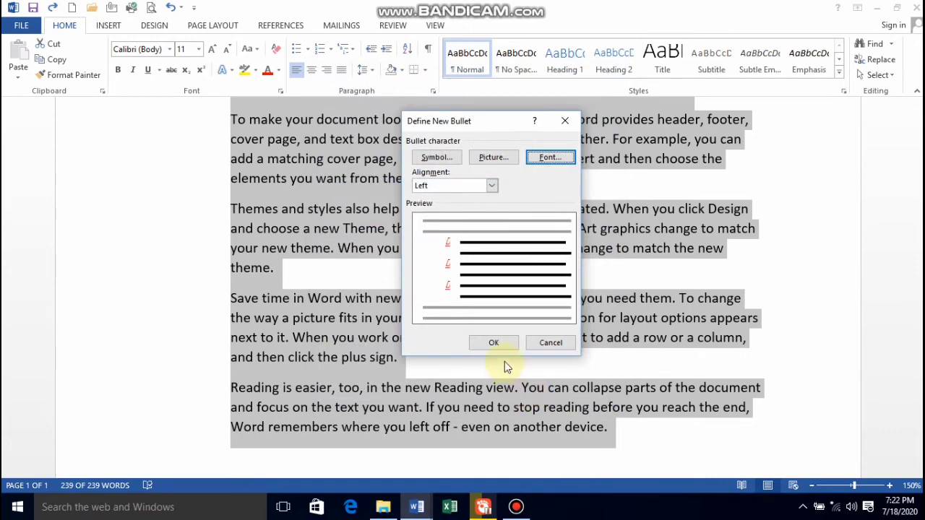
click(493, 344)
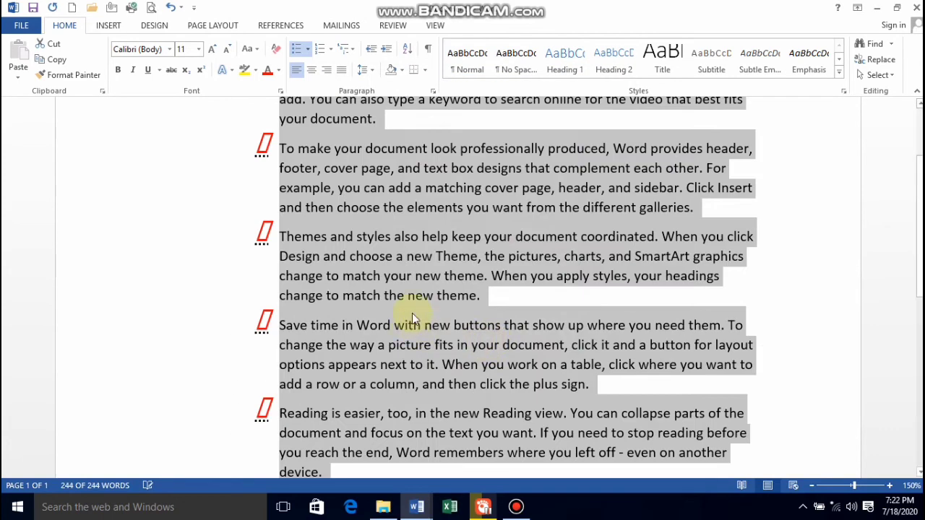
Define a new picture bullet from the metro image in the computer's Symbols folder and apply it to the selected paragraphs.
scroll(365, 253, up, 1)
scroll(365, 252, up, 3)
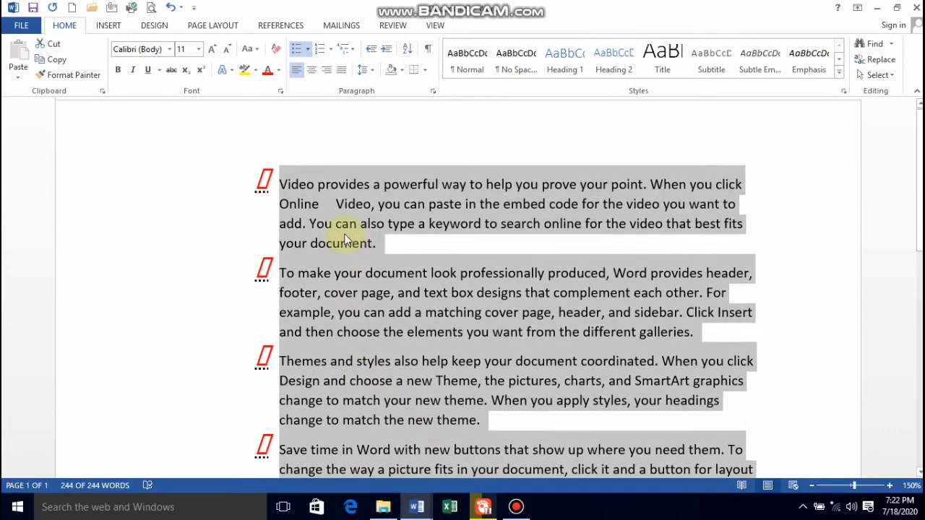
click(309, 50)
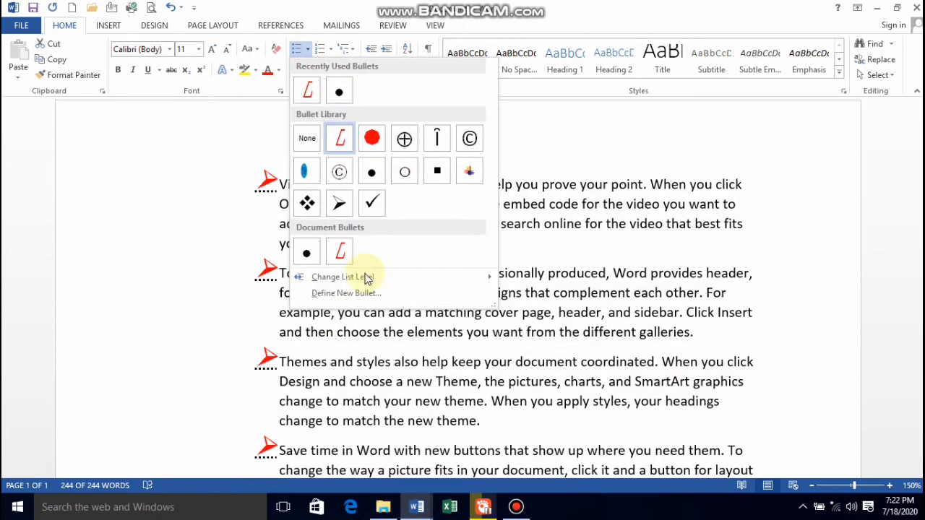
click(346, 294)
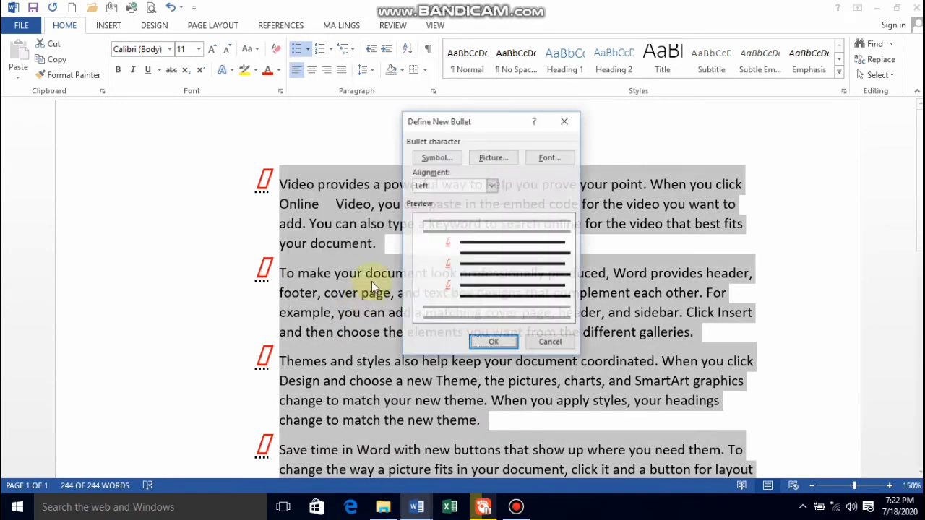
click(495, 159)
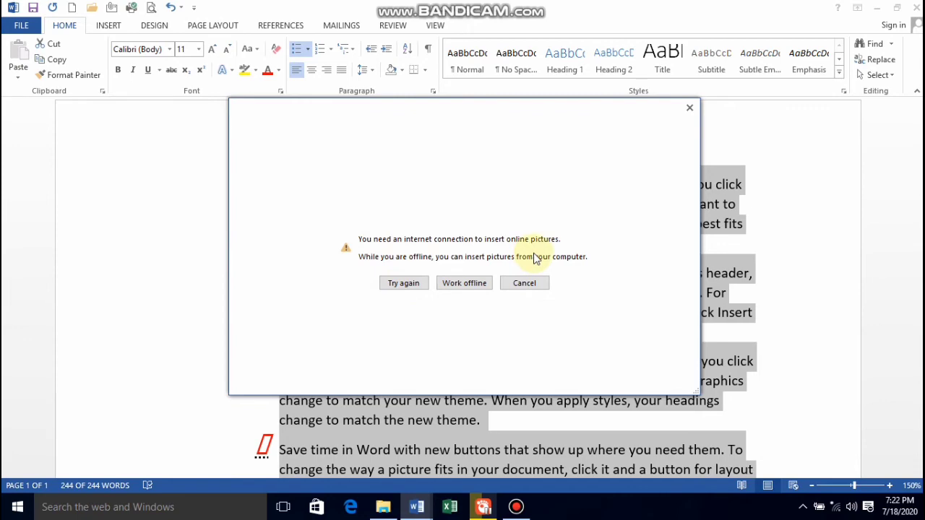
click(454, 287)
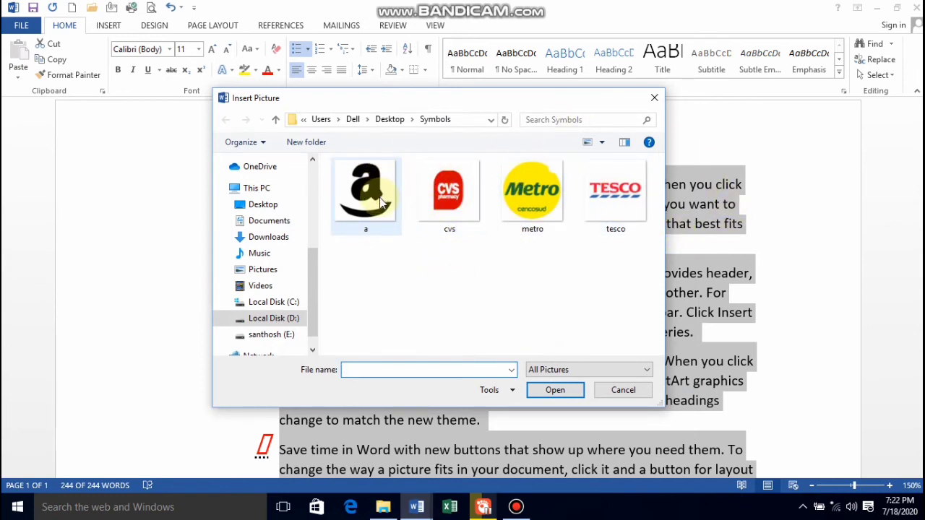
click(525, 197)
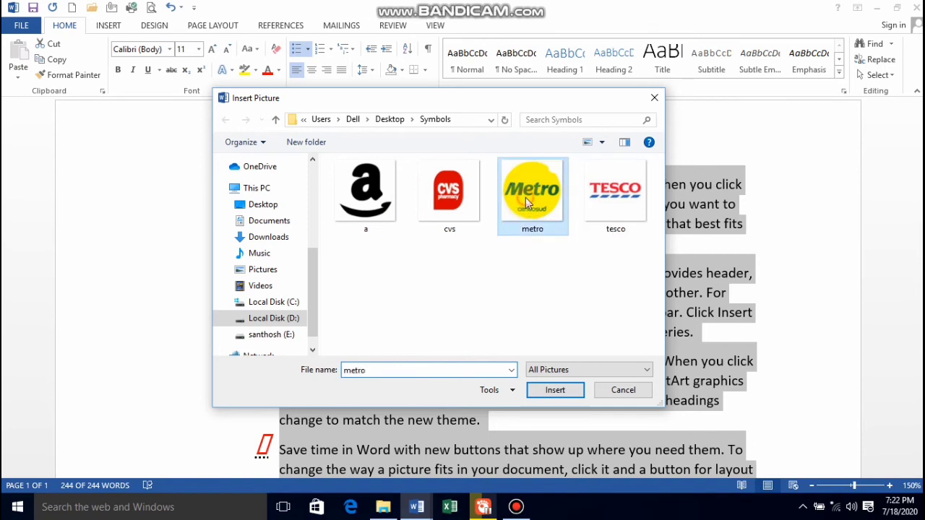
click(555, 390)
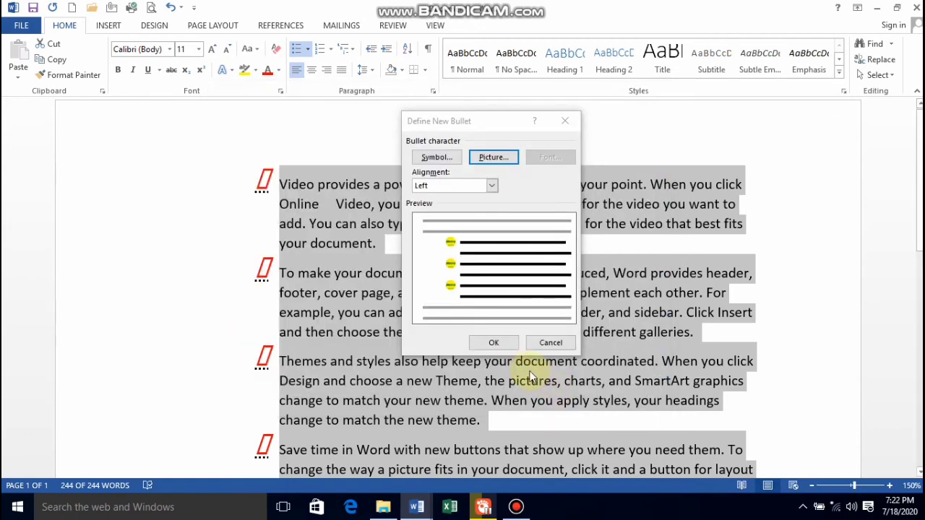
click(491, 344)
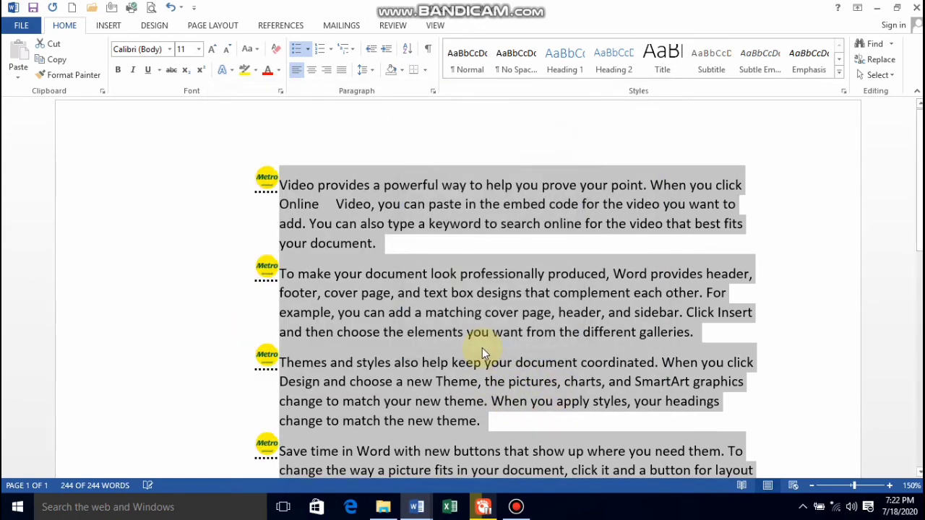
scroll(335, 315, down, 2)
scroll(334, 309, down, 3)
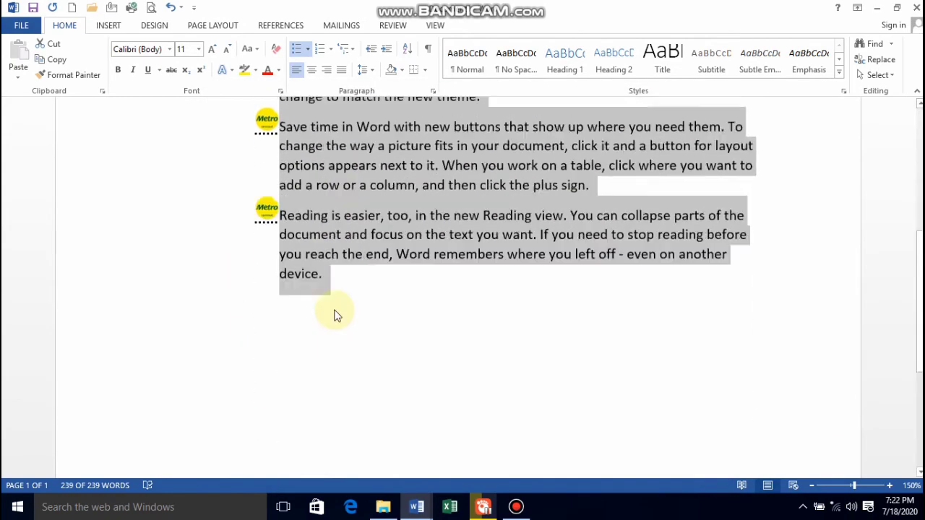
scroll(334, 309, up, 5)
click(376, 228)
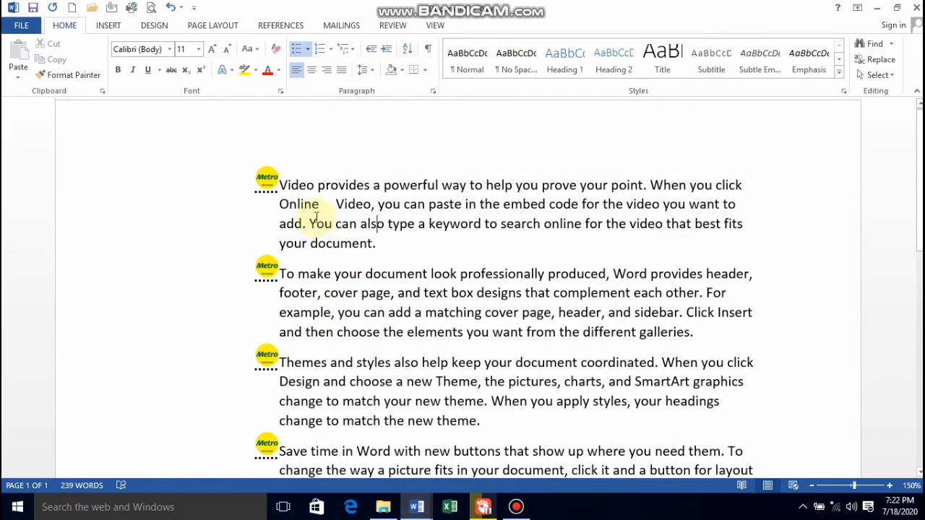
click(280, 182)
triple_click(394, 229)
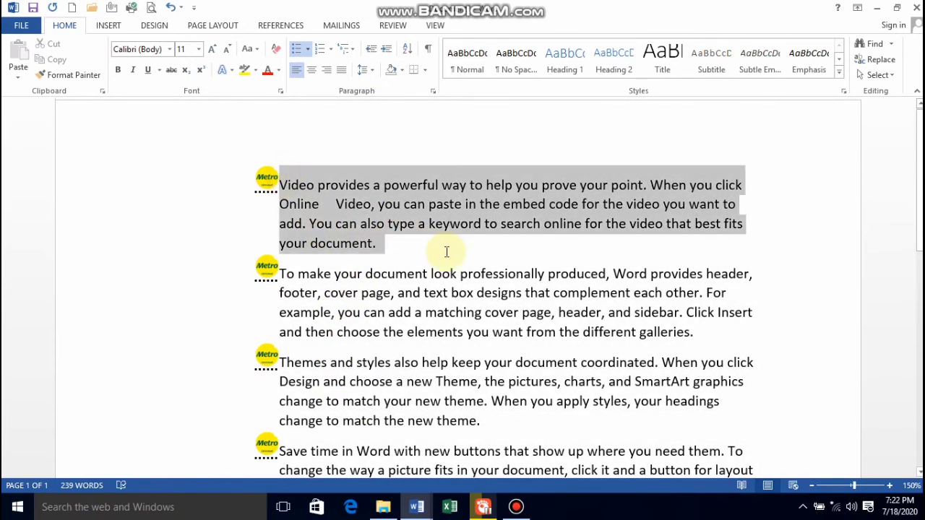
click(391, 293)
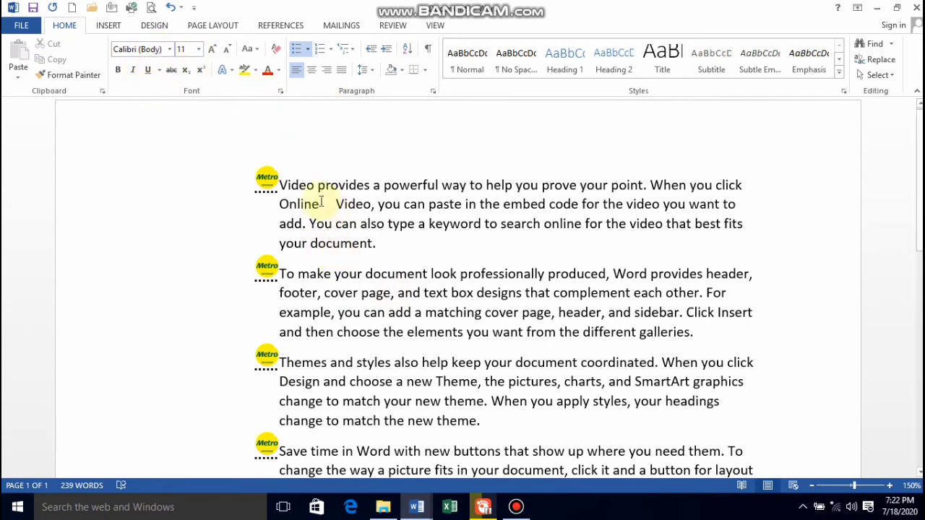
drag(280, 185, 441, 275)
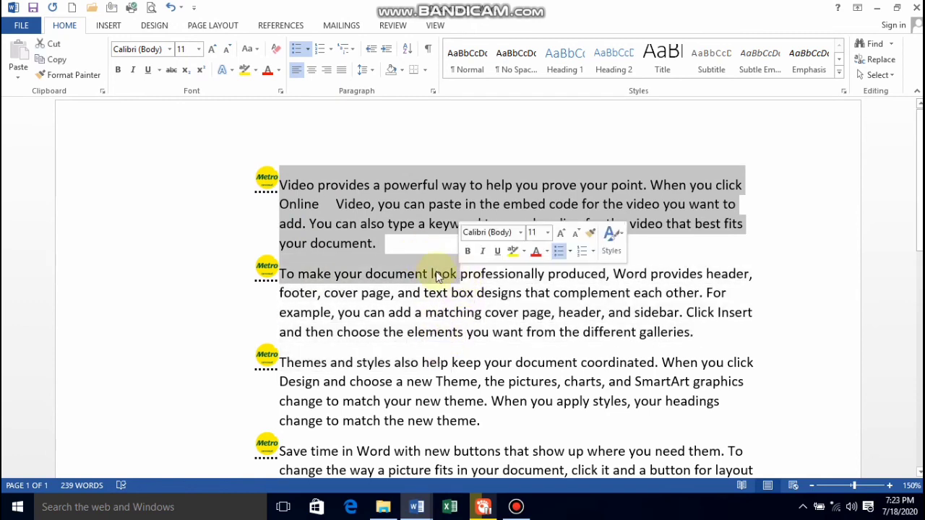
click(374, 273)
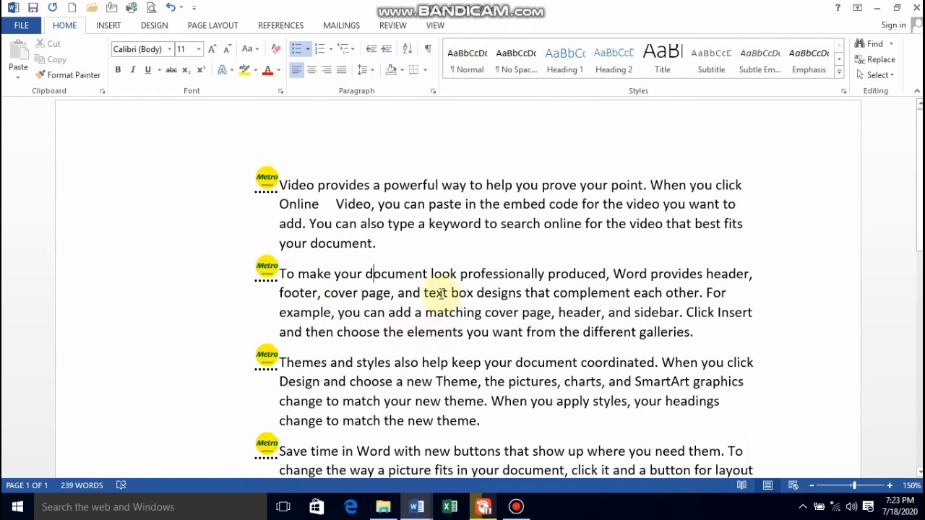
Select the picture bullets and try indenting the whole bulleted list by one level.
click(278, 189)
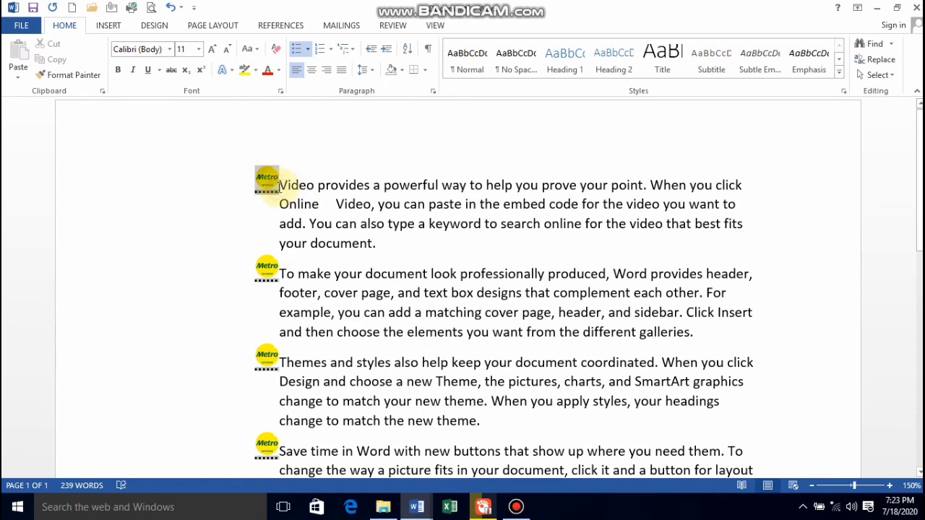
key(Tab)
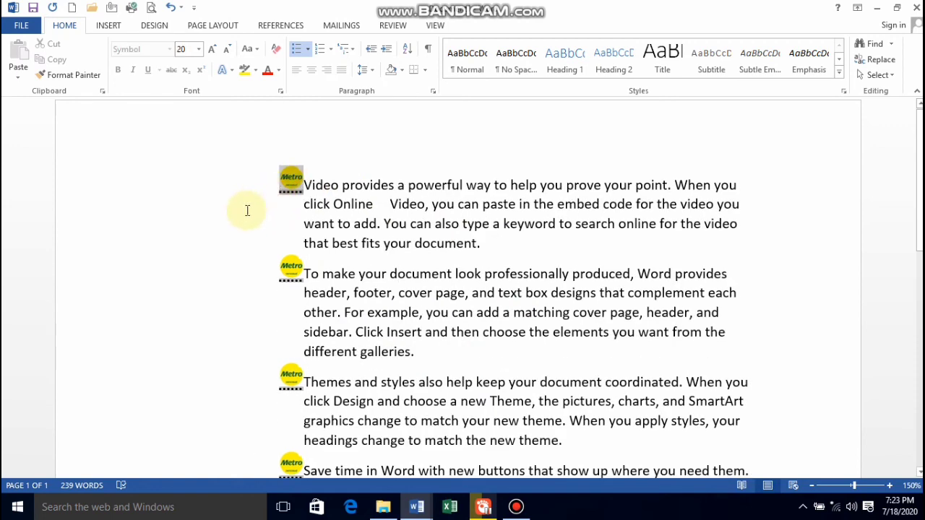
key(shift+Tab)
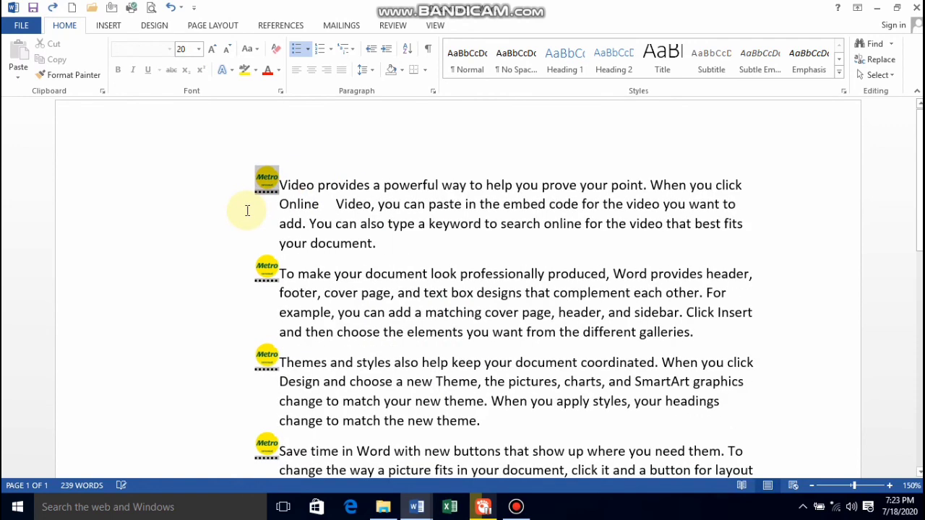
click(390, 204)
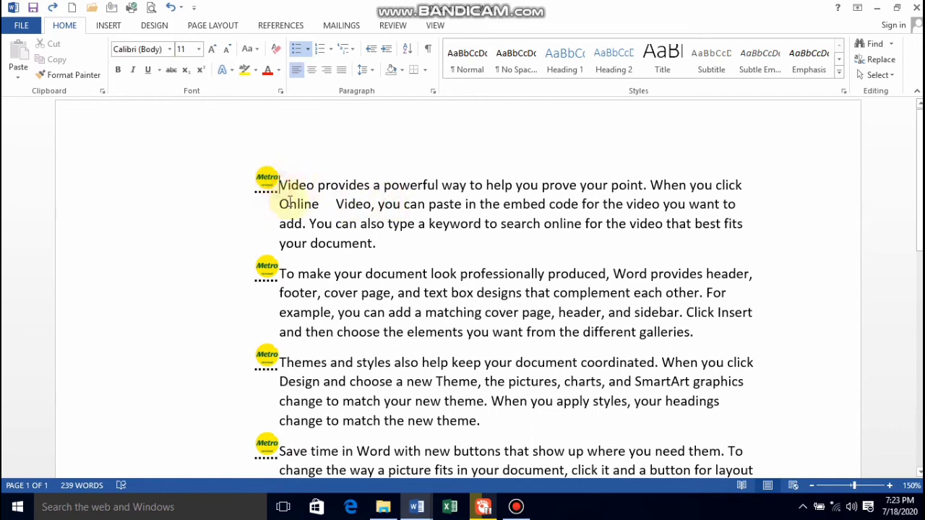
drag(279, 185, 359, 293)
click(308, 188)
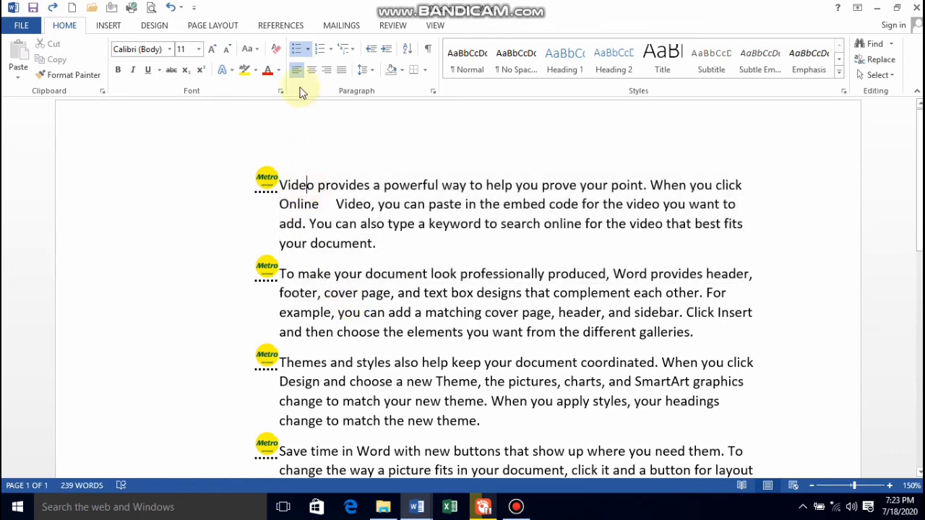